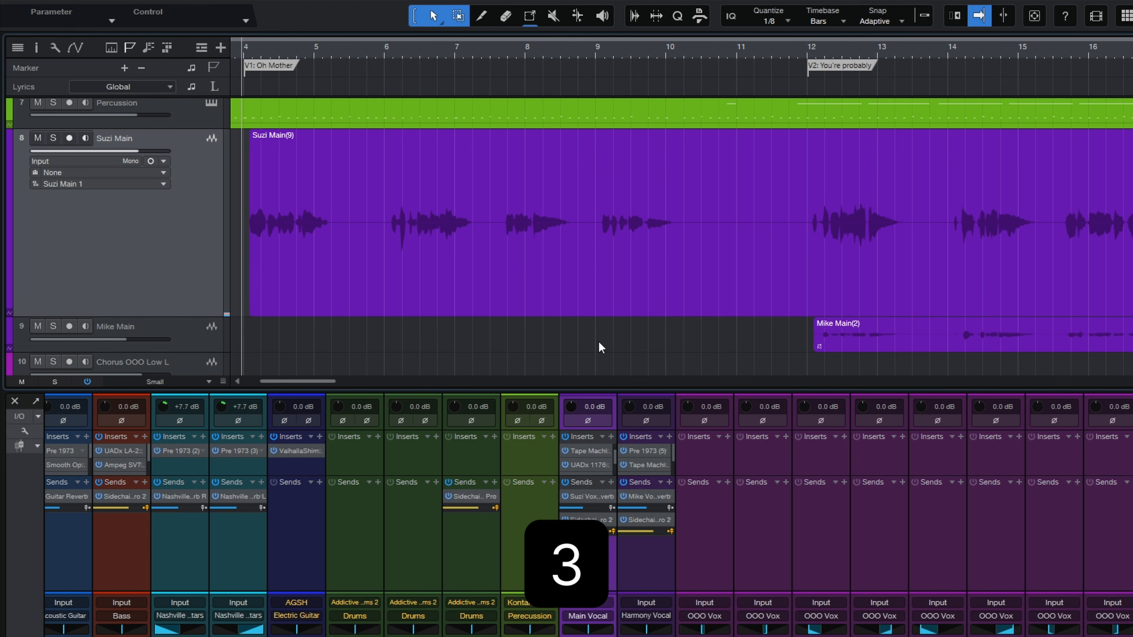
Split the Suzi Main vocal event at bar 9 and just before bar 10, then return to the Arrow tool
key("3")
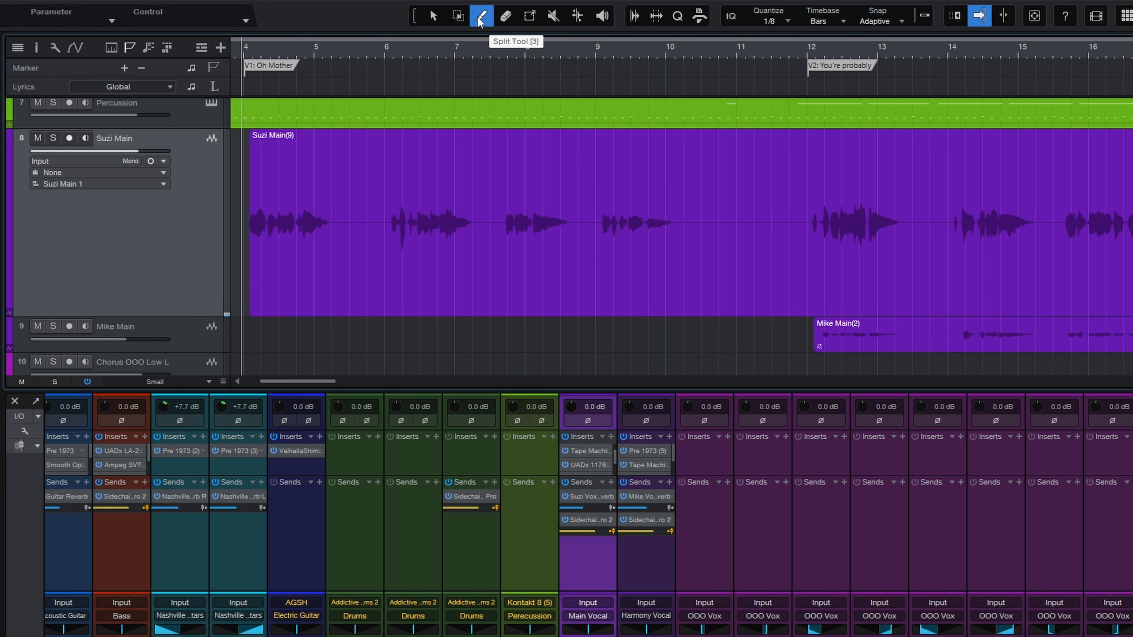
left_click(600, 250)
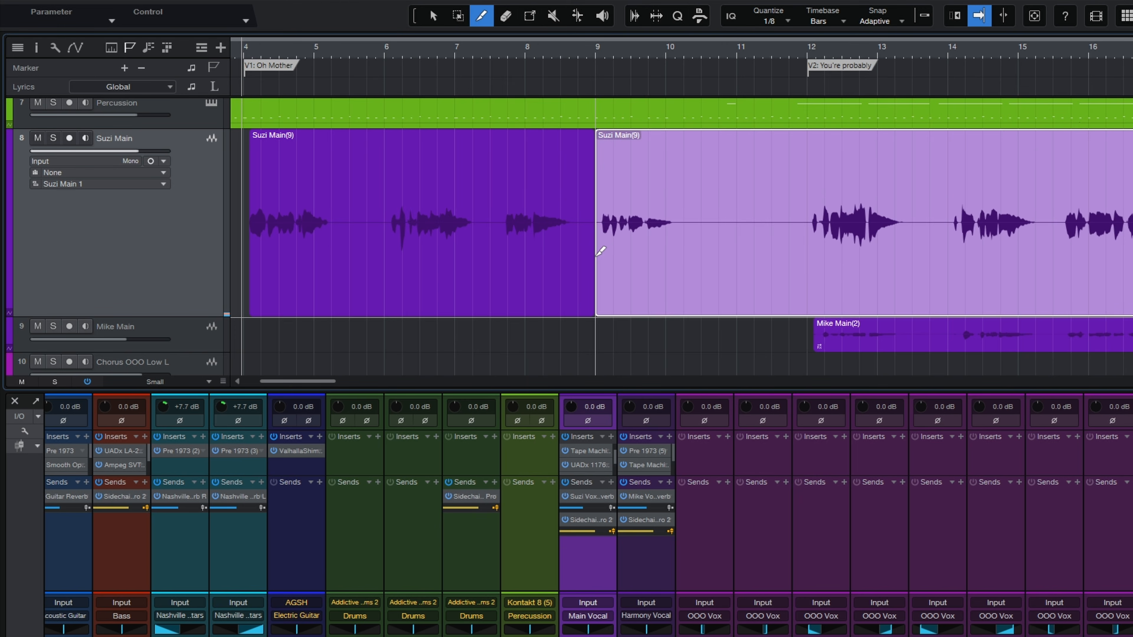
left_click(692, 246)
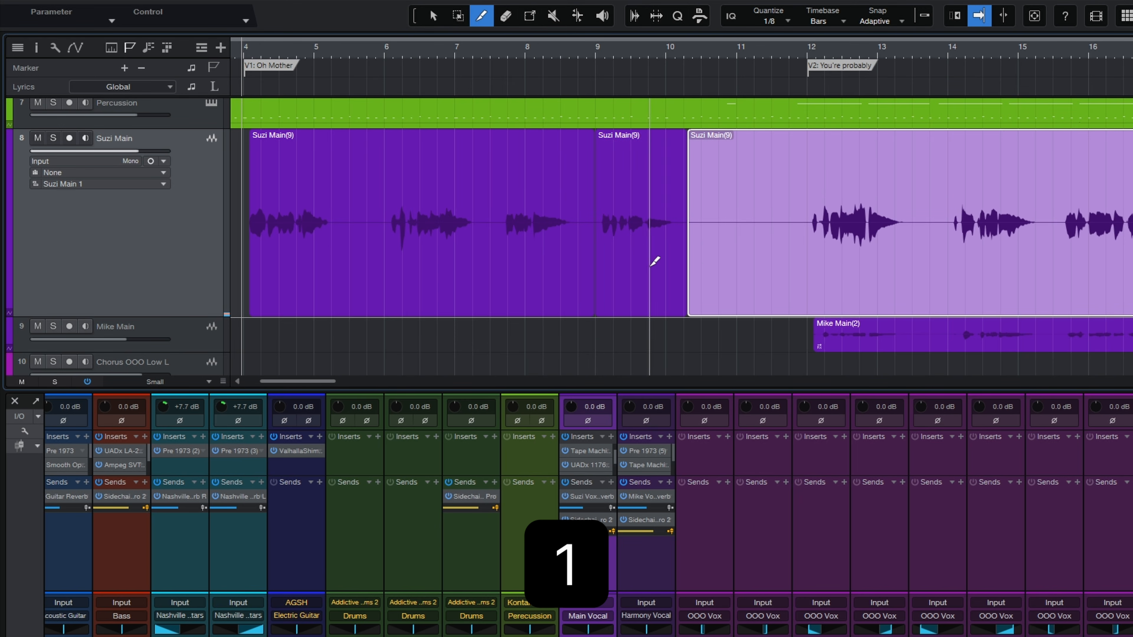
key("1")
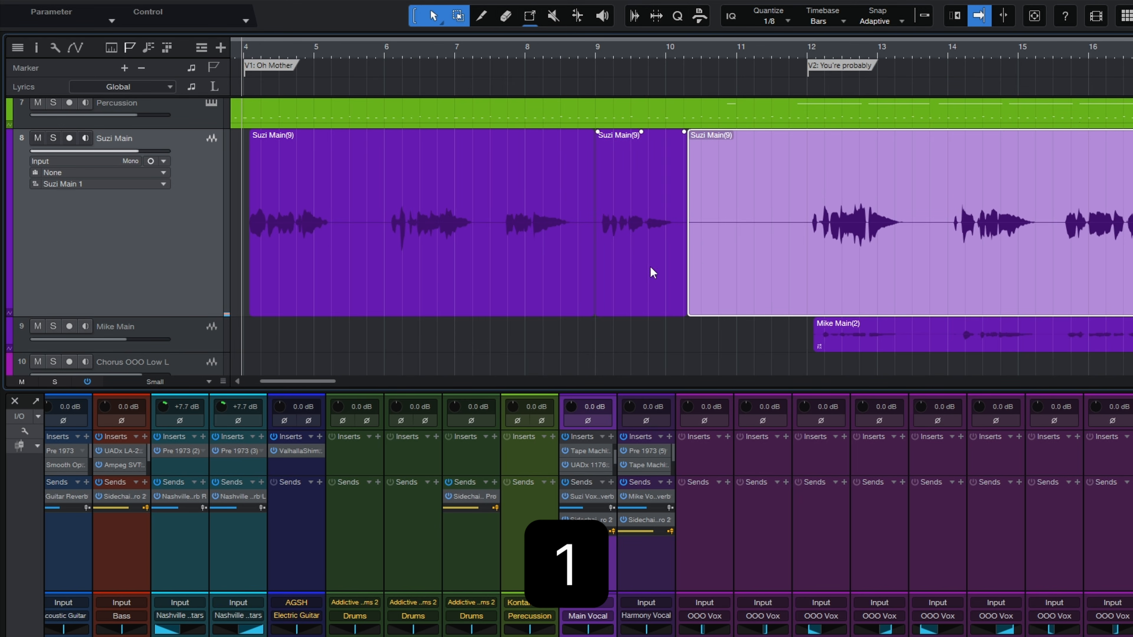
left_click(675, 337)
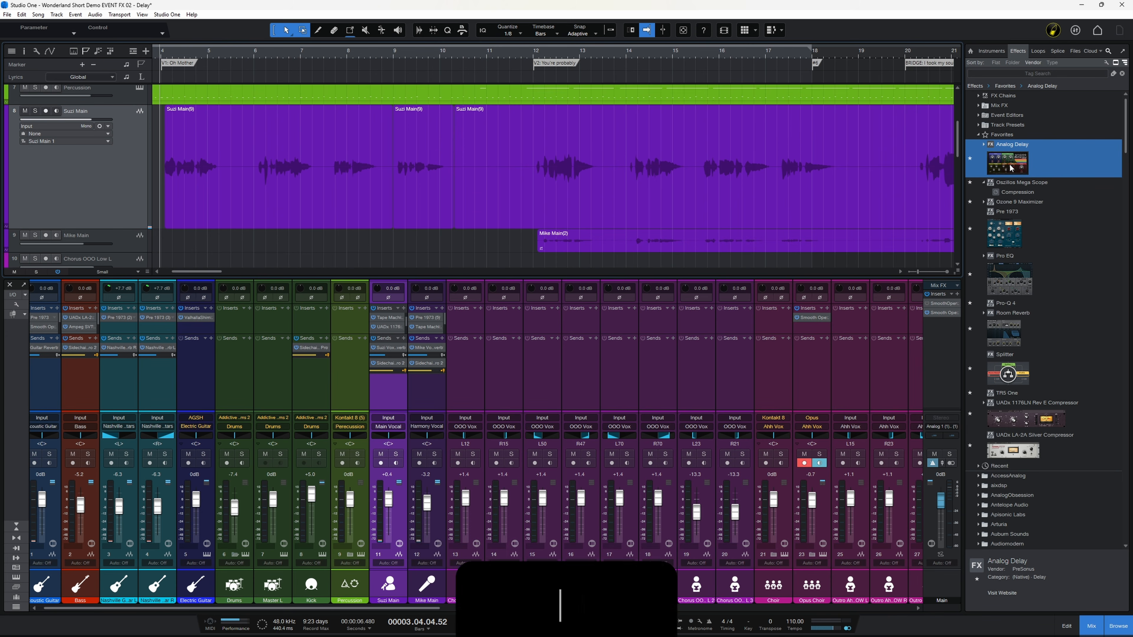
Drop Analog Delay onto the short middle Suzi Main event as an event effect and close its window
left_click_drag(1015, 164, 417, 183)
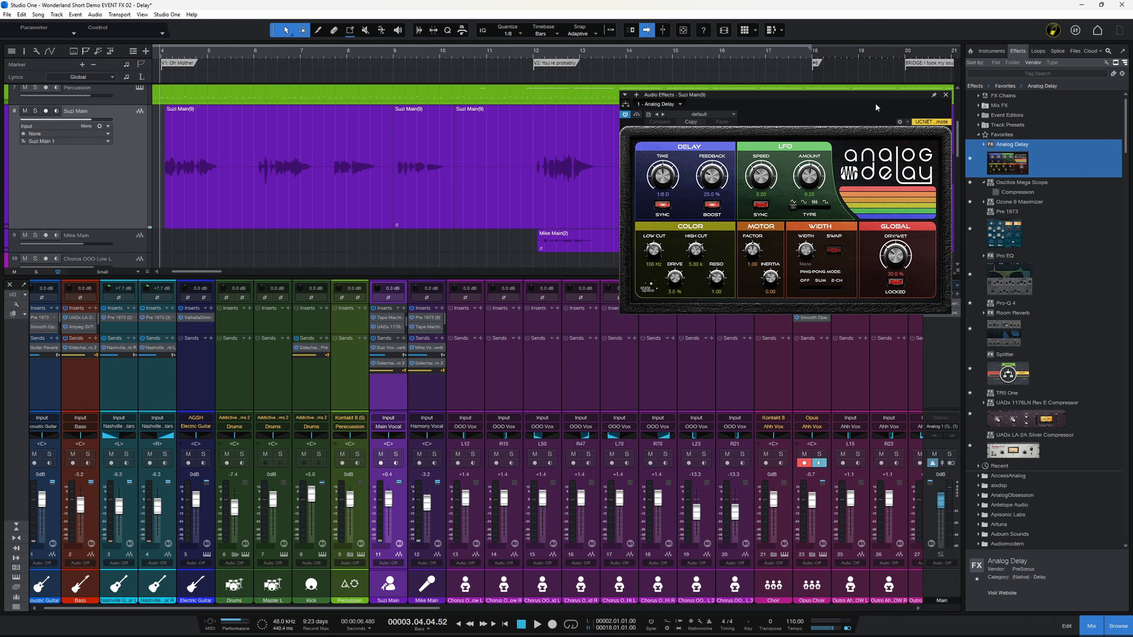
left_click(946, 95)
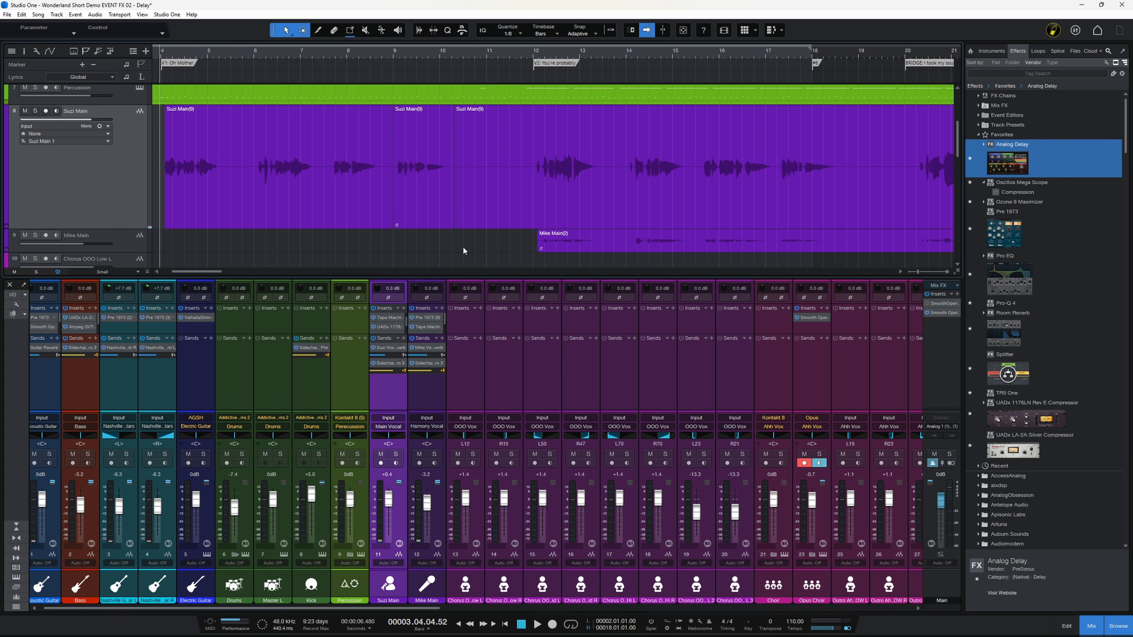
Open the Inspector and expand the selected event's Event FX section
key("F4")
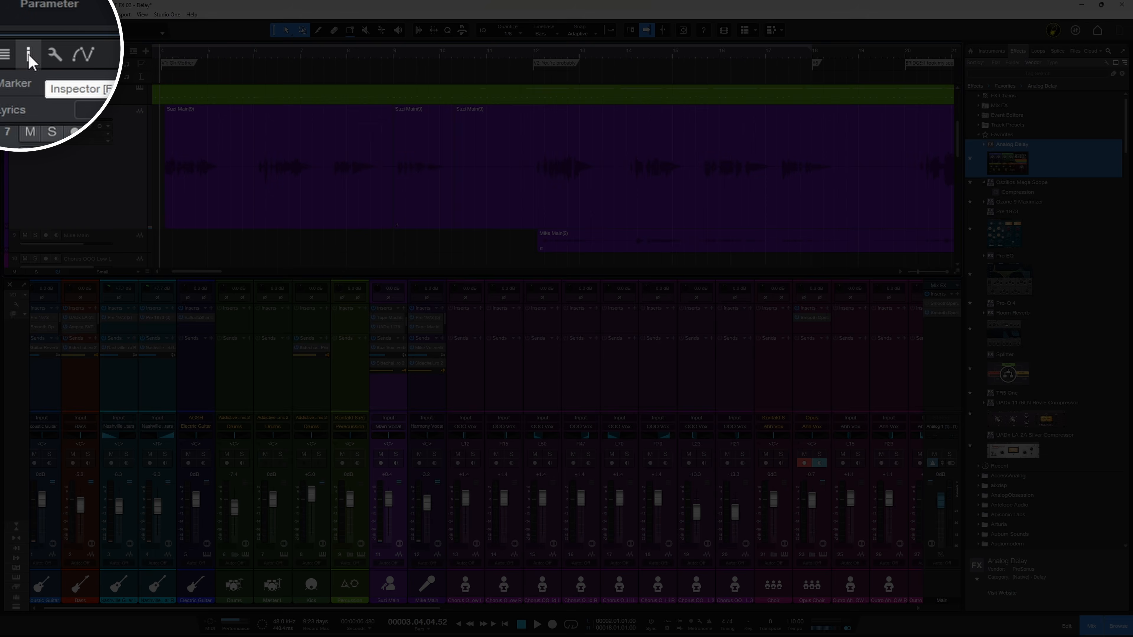
left_click(25, 52)
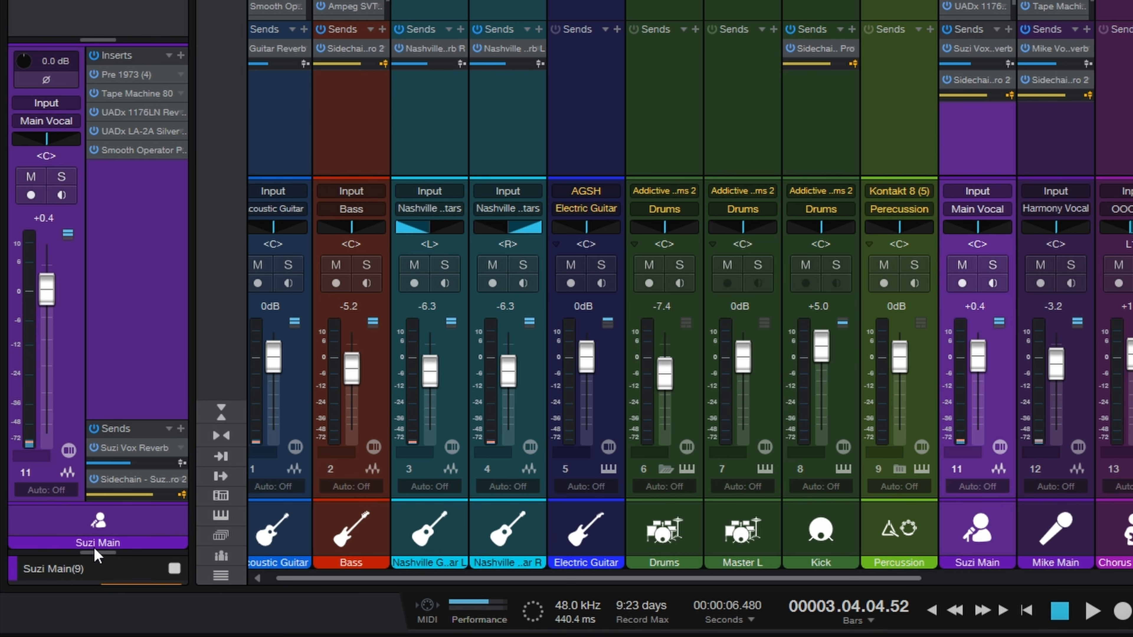
left_click_drag(94, 553, 121, 173)
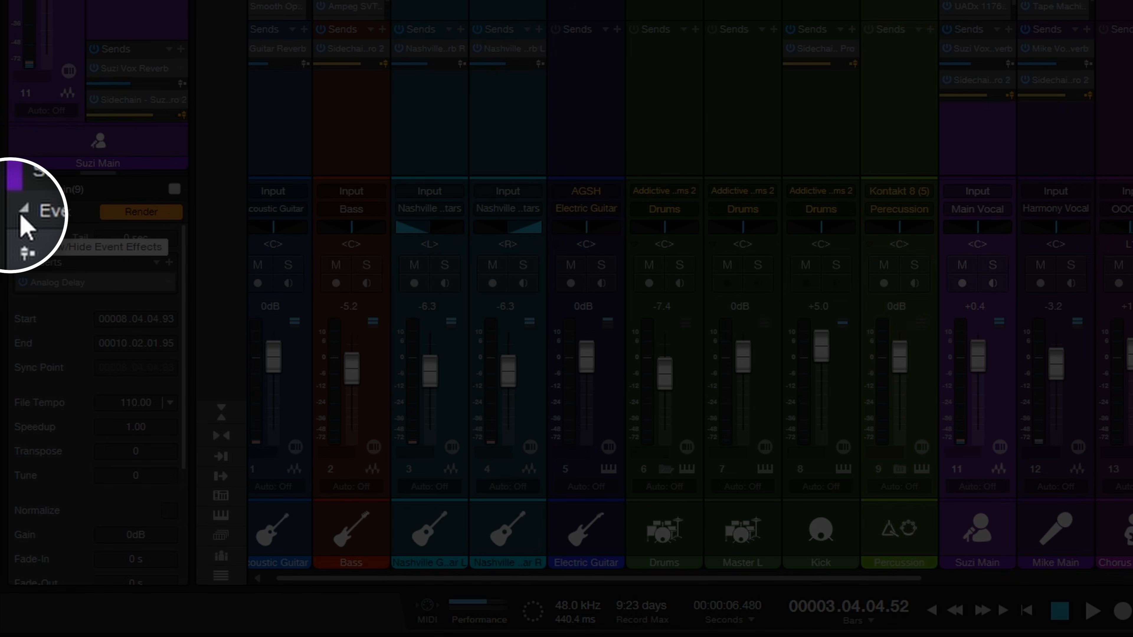
left_click(18, 213)
left_click(18, 212)
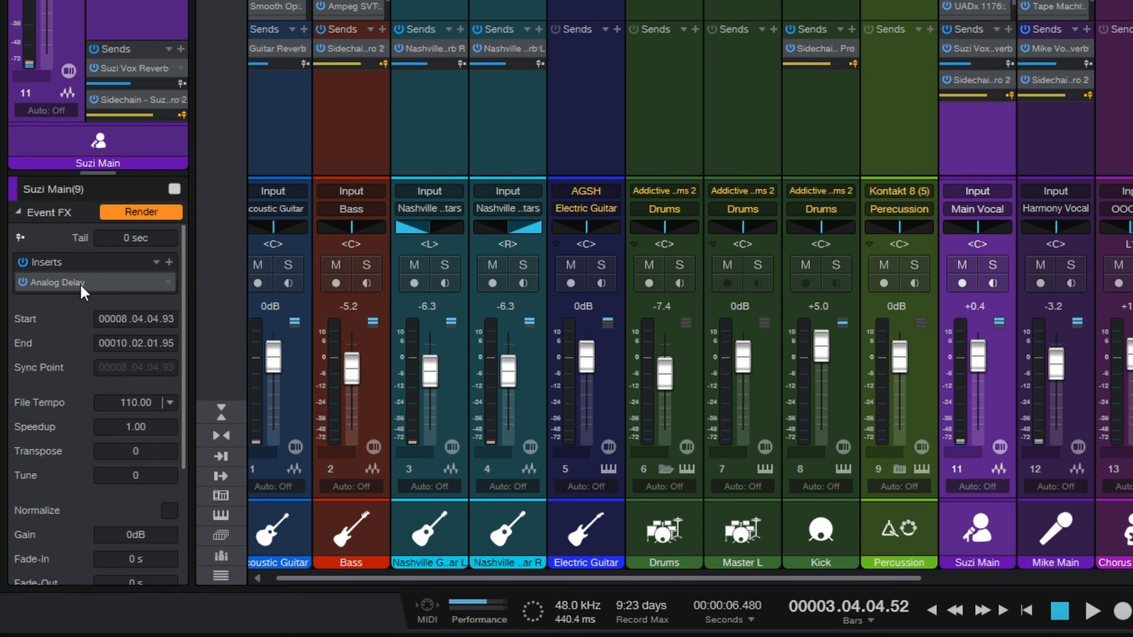
Open the event's Analog Delay and load the 1 Bar preset
double_click(54, 280)
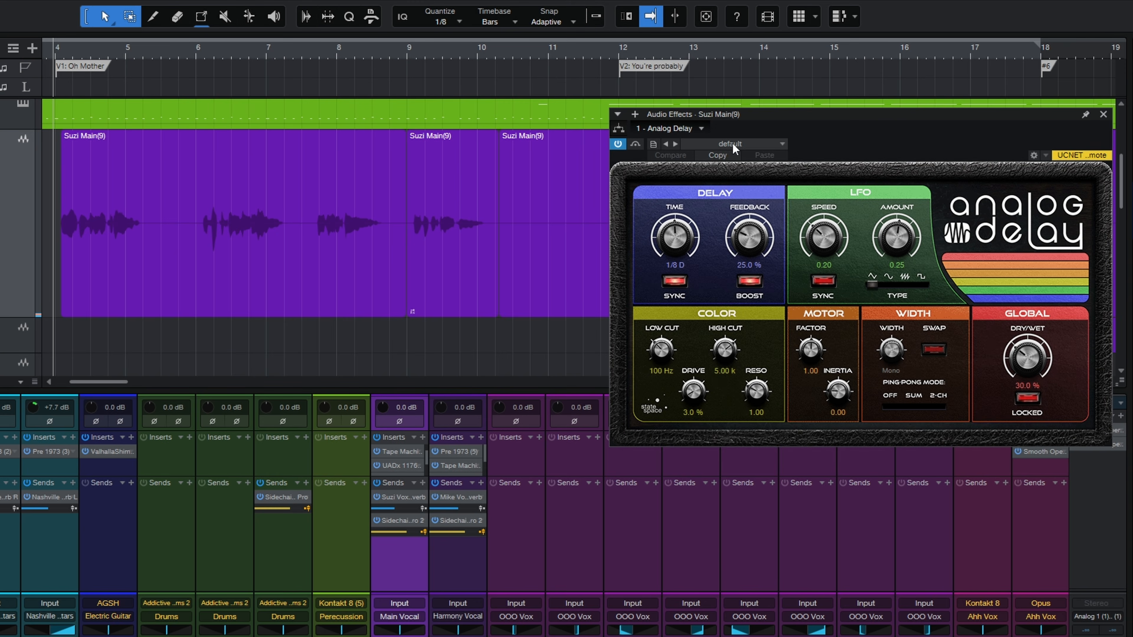
left_click(731, 143)
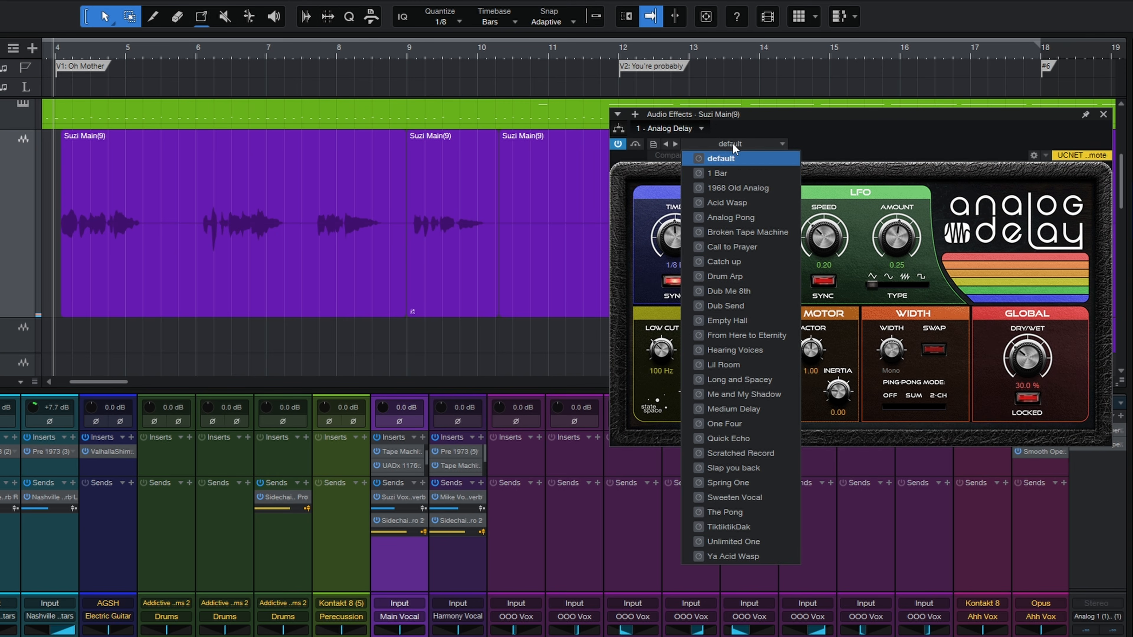
left_click(722, 173)
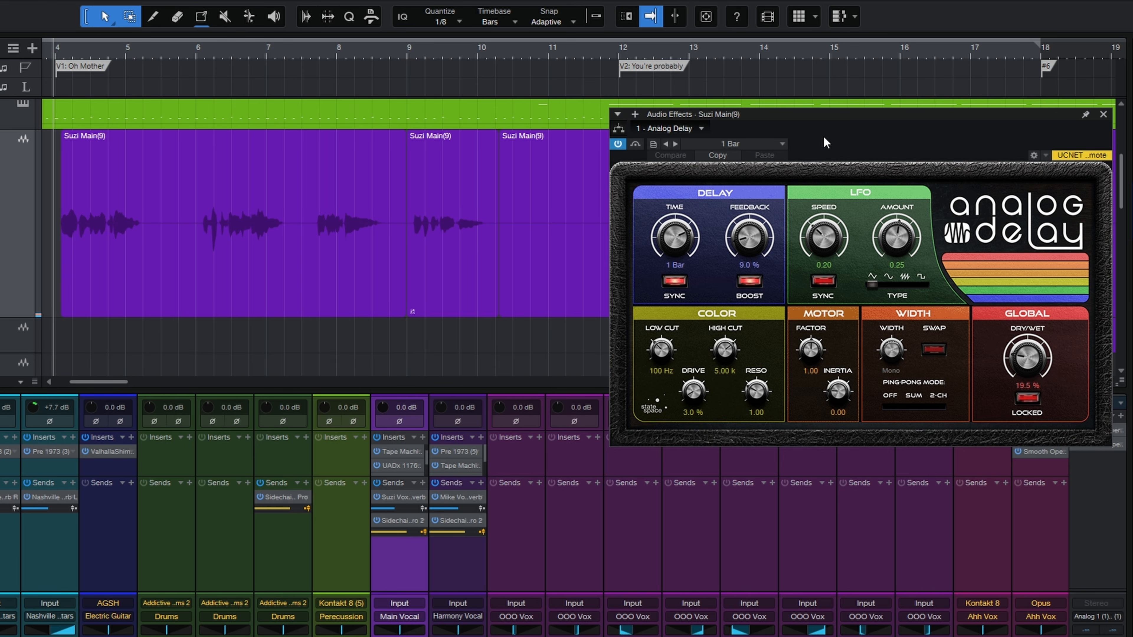
Play back from bar 8 to audition the delayed event
left_click(307, 52)
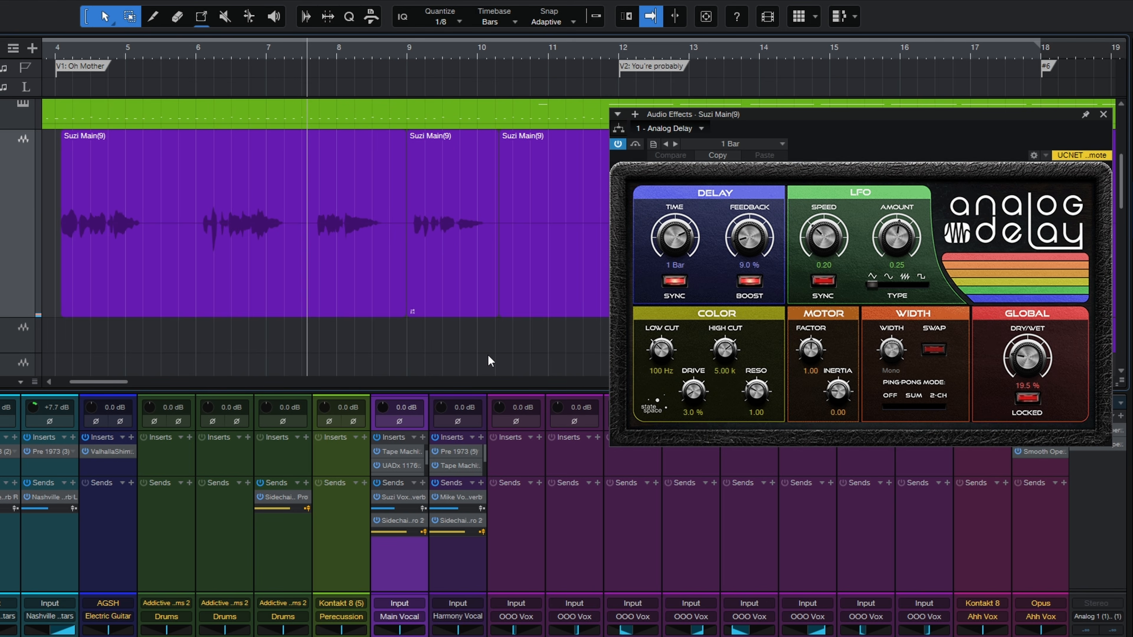
key("space")
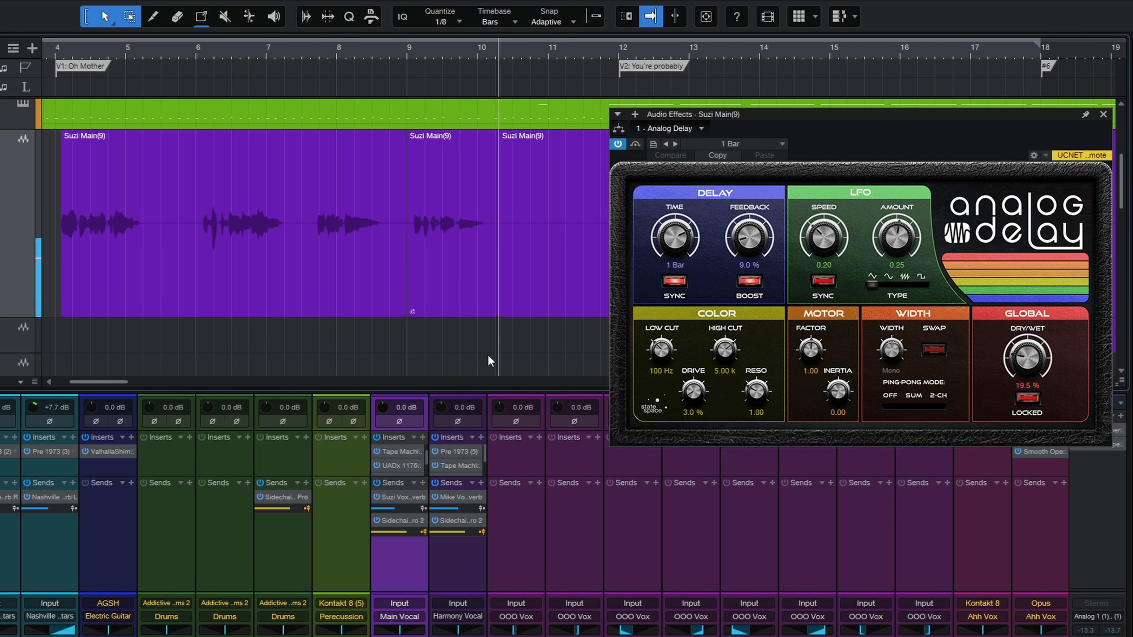
key("space")
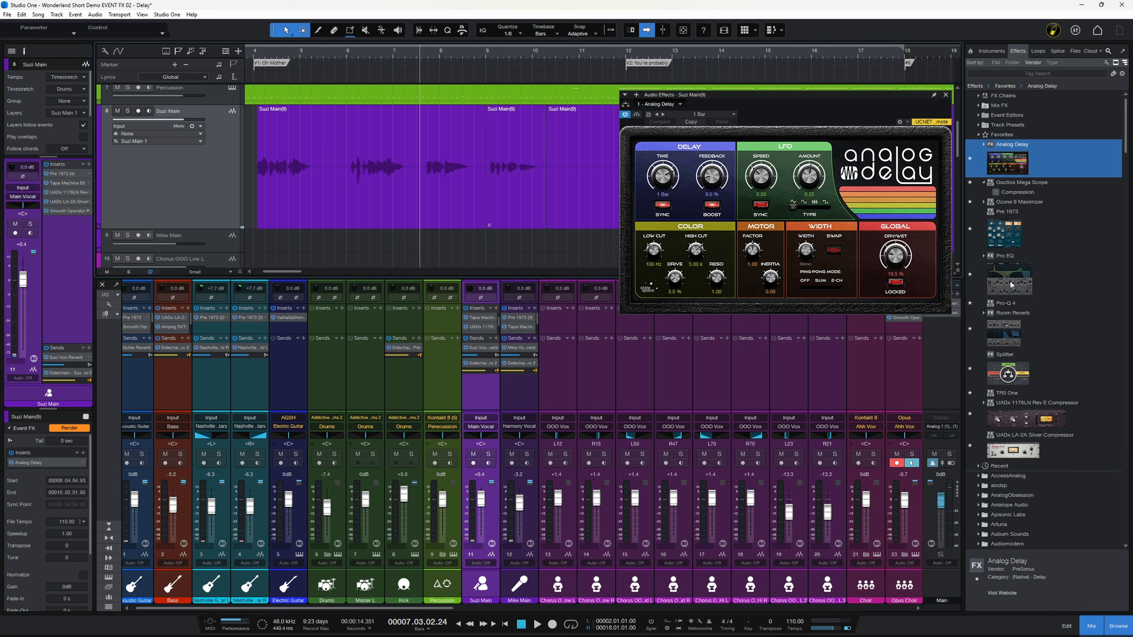
Add Pro EQ to the middle event's effects, load its 1 Telephone preset and audition the result
left_click_drag(1014, 282, 512, 194)
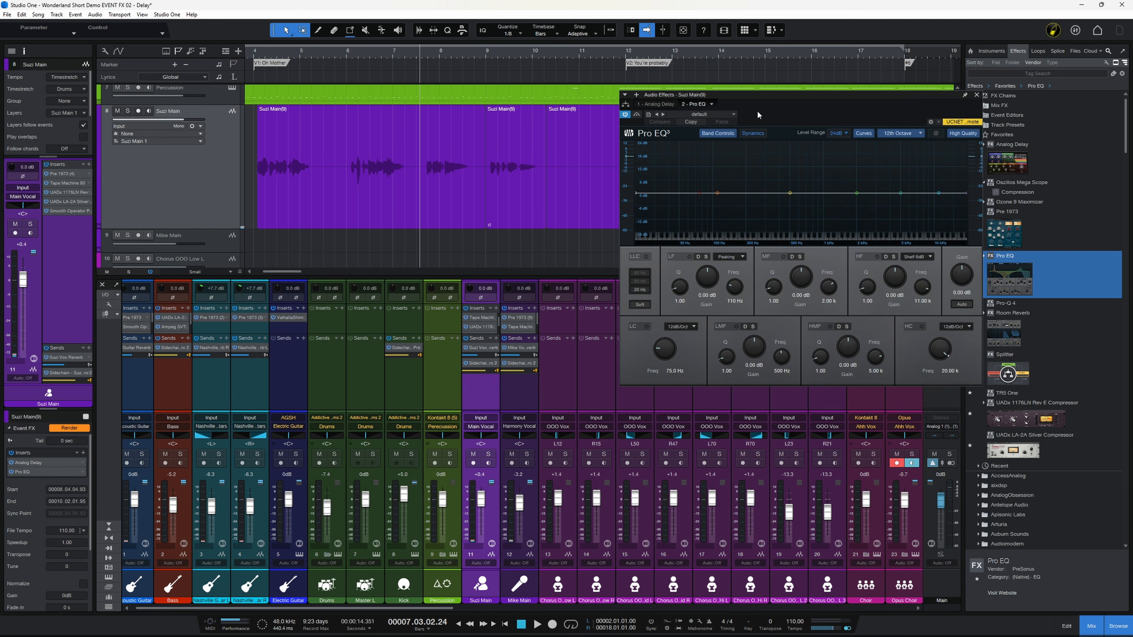
left_click(714, 114)
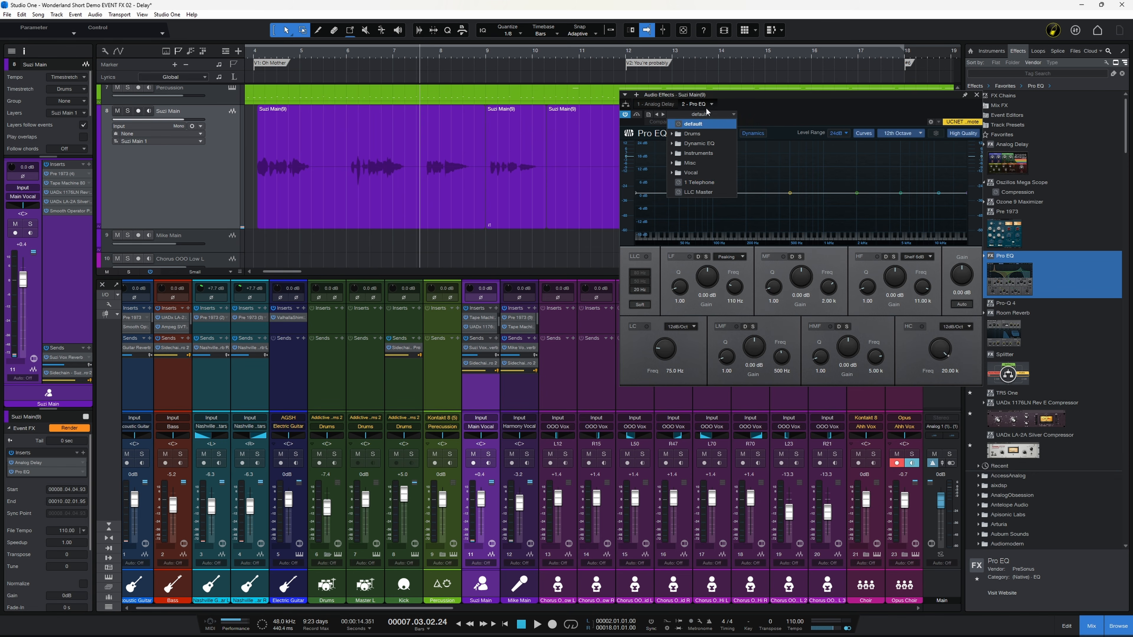
left_click(700, 183)
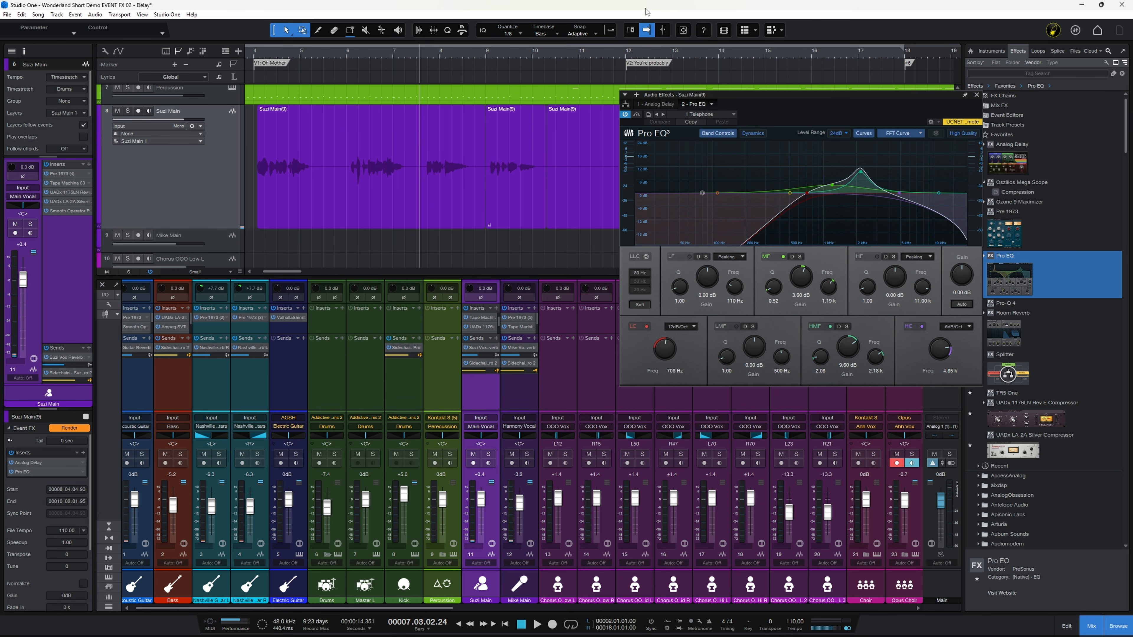
key("space")
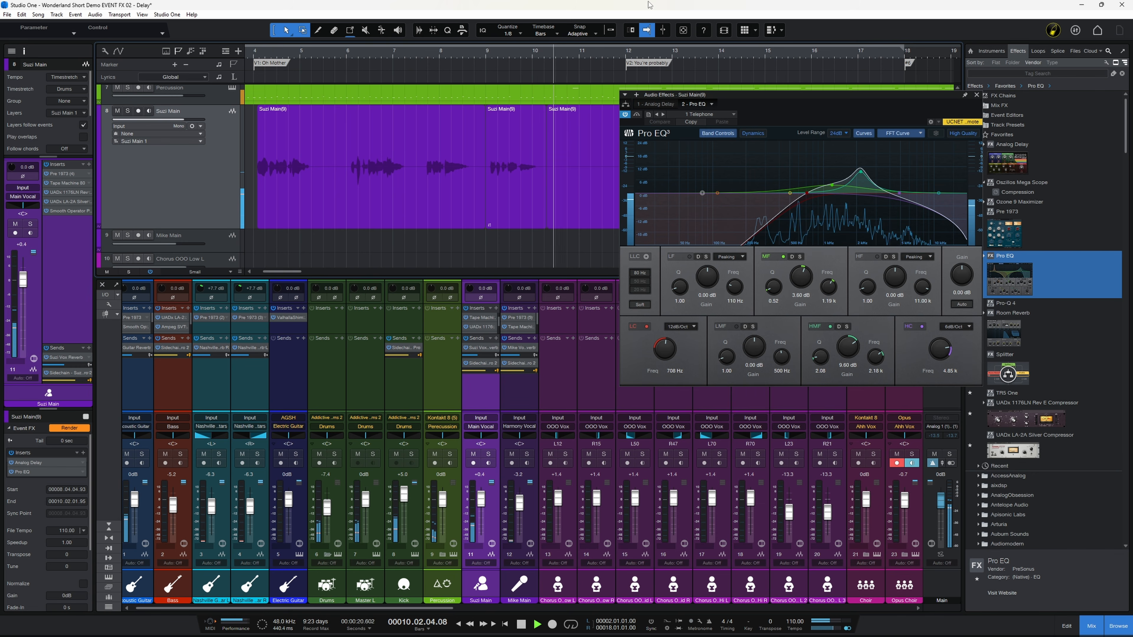
key("space")
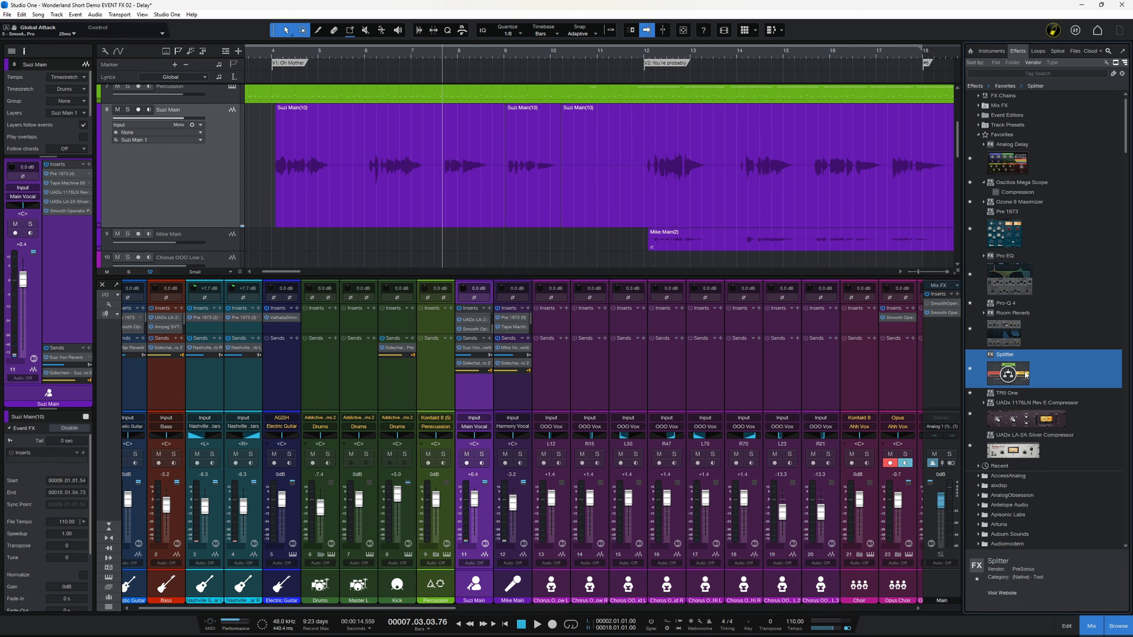
Drop a Splitter onto the first Suzi Main event as an event effect and close the opened plugin window
left_click_drag(1008, 374, 537, 193)
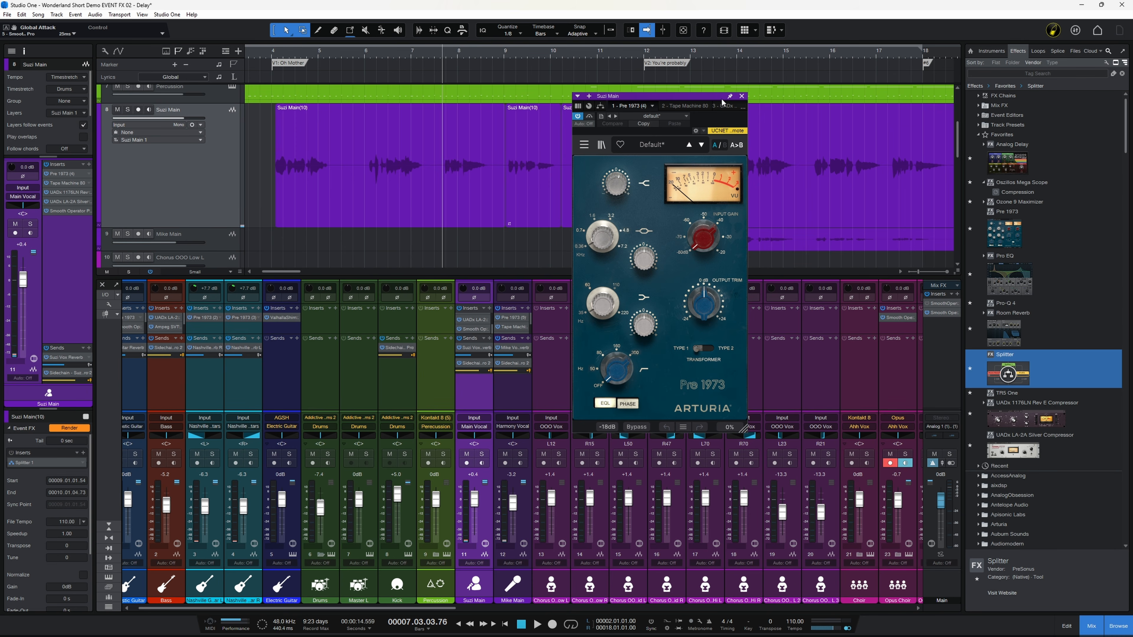
left_click(741, 95)
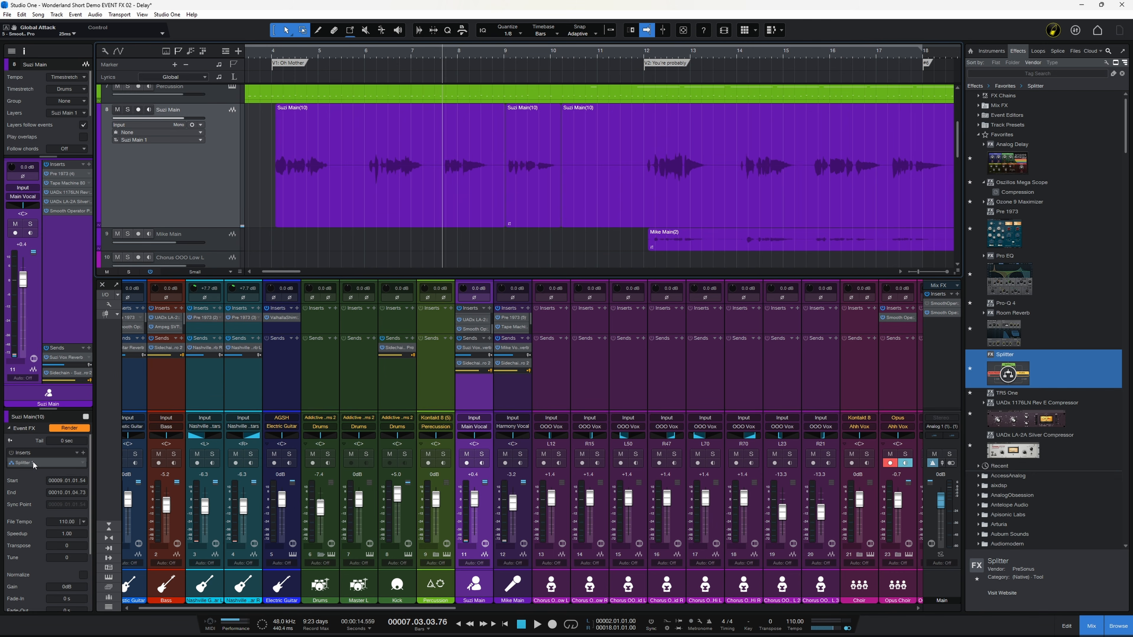
Open the event's Splitter routing window, enlarge it and pin it
left_click(32, 460)
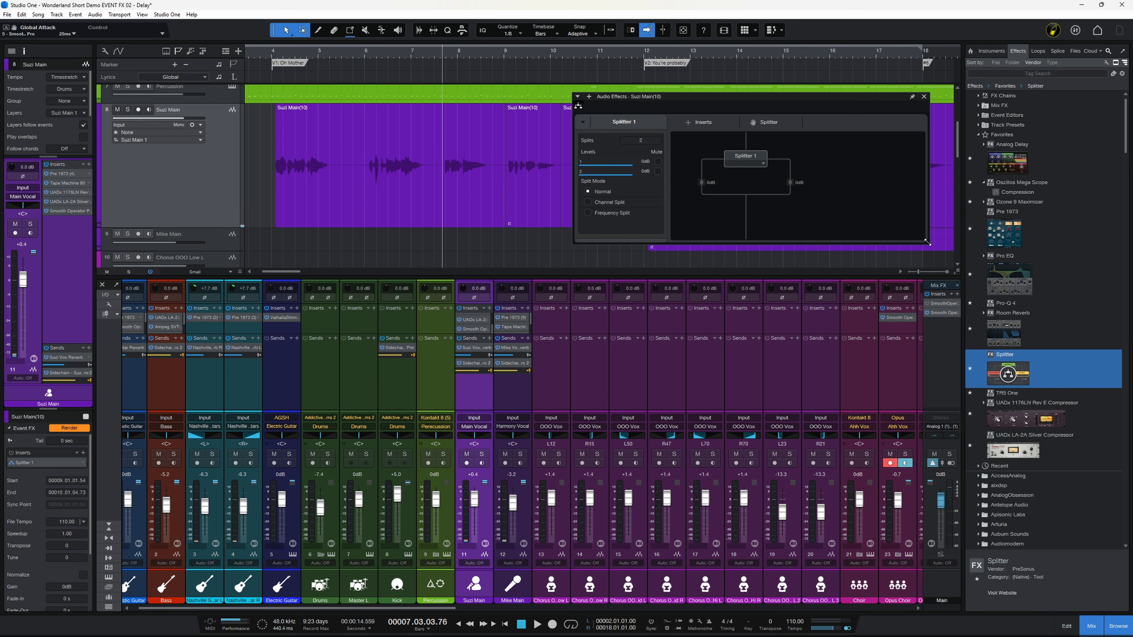
left_click_drag(927, 242, 927, 304)
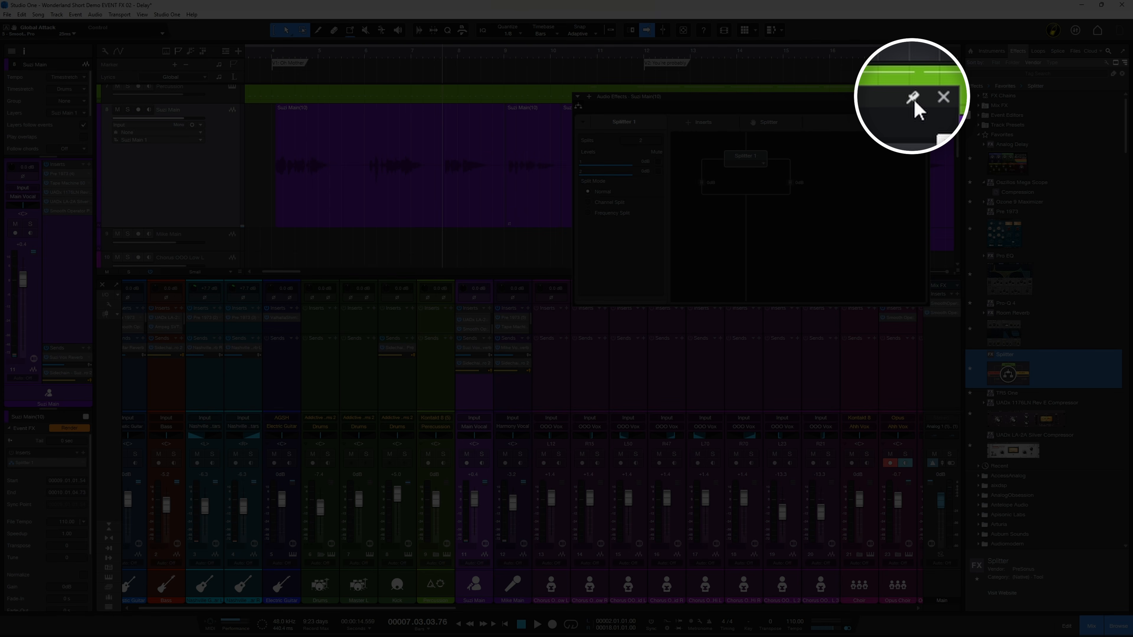
left_click(912, 97)
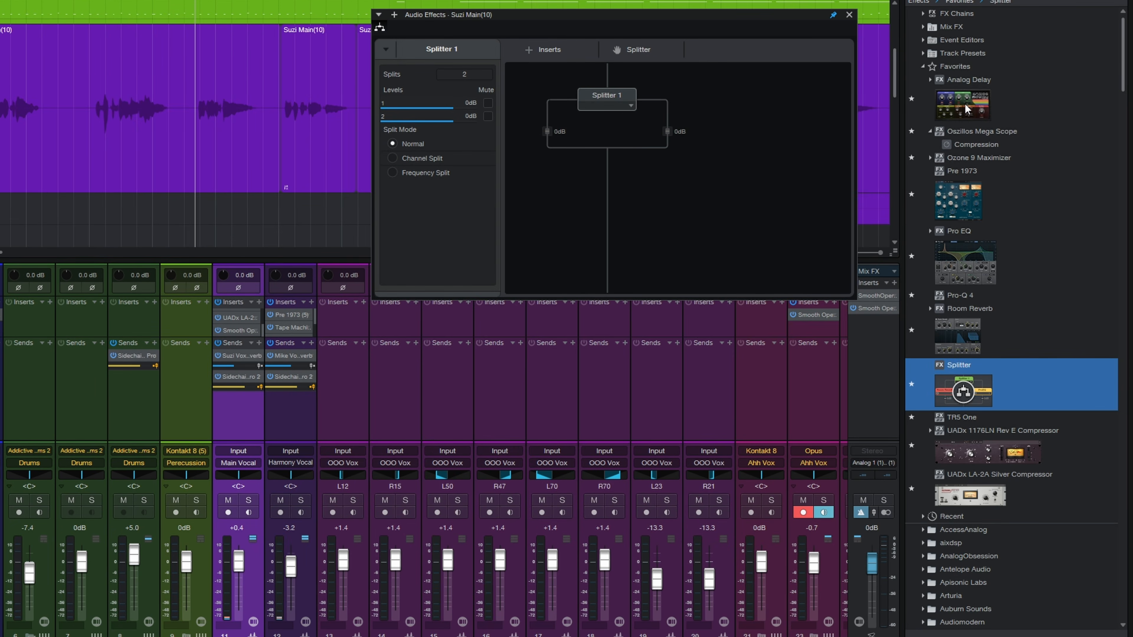
Insert Analog Delay into the right branch of the Splitter
left_click_drag(1009, 162, 783, 181)
mouse_move(658, 126)
left_mouse_down()
mouse_move(671, 125)
mouse_move(662, 121)
left_mouse_up()
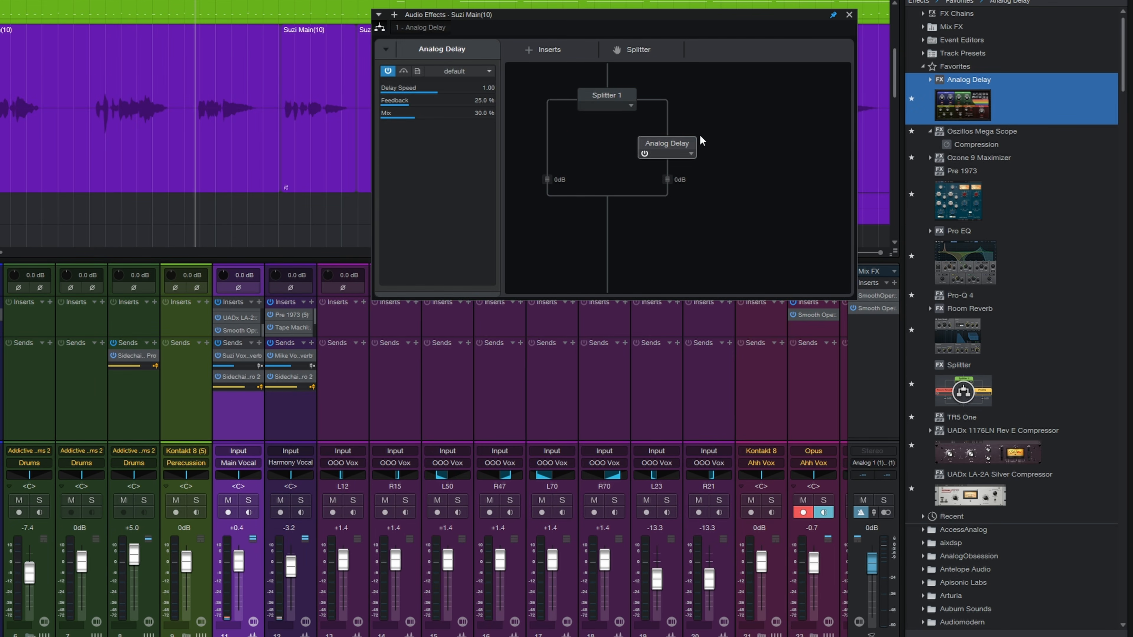
Open the split-branch Analog Delay and load its 1 Bar preset
double_click(668, 148)
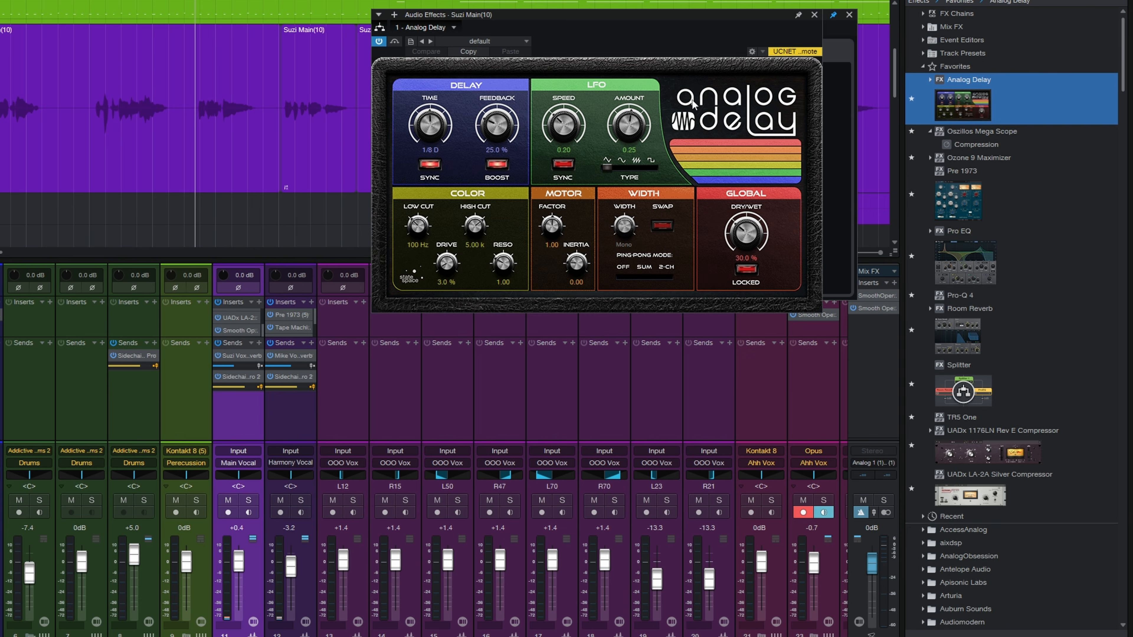
left_click_drag(735, 35, 761, 332)
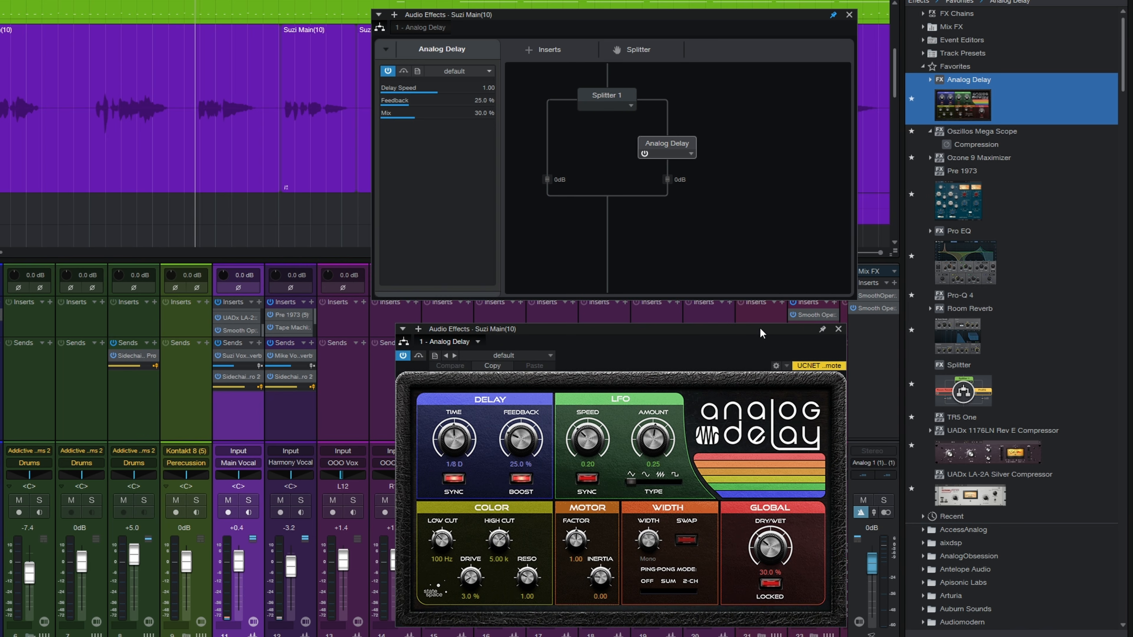
left_click(514, 353)
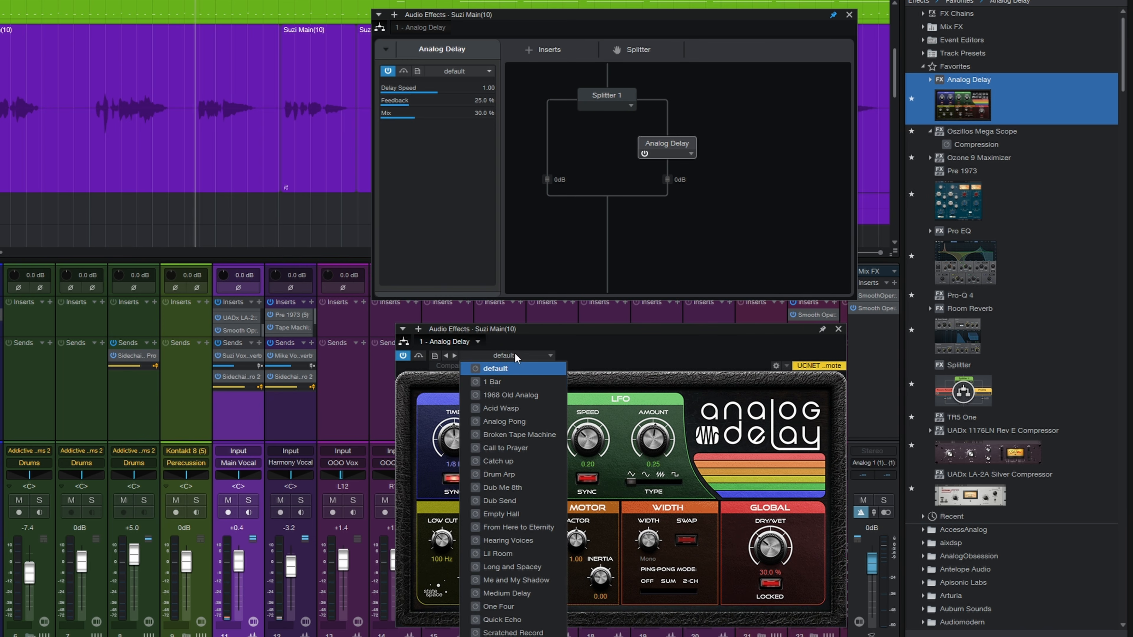
left_click(503, 380)
left_click(628, 351)
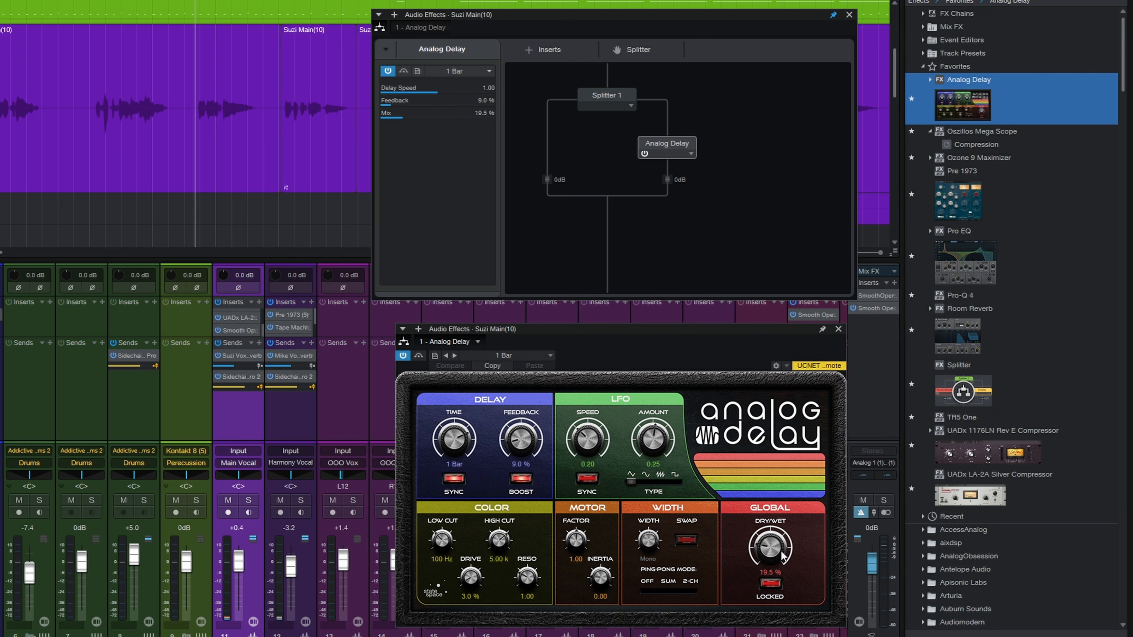
Set the branch delay's Dry/Wet to 100% and play back to audition the parallel delay
left_click_drag(771, 550, 737, 406)
key("space")
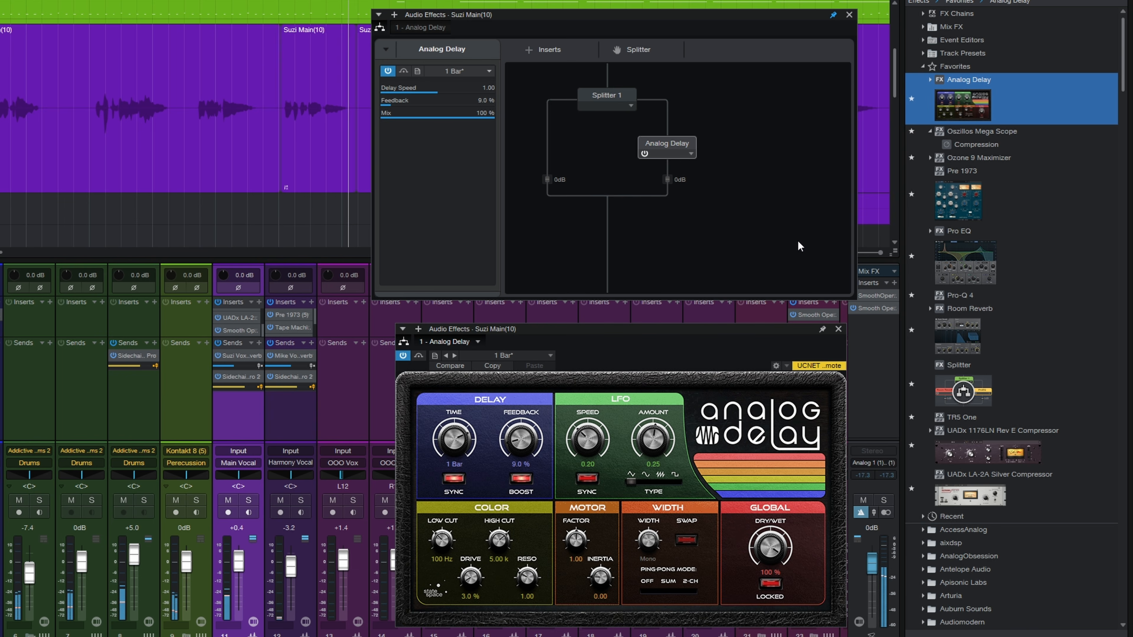
key("space")
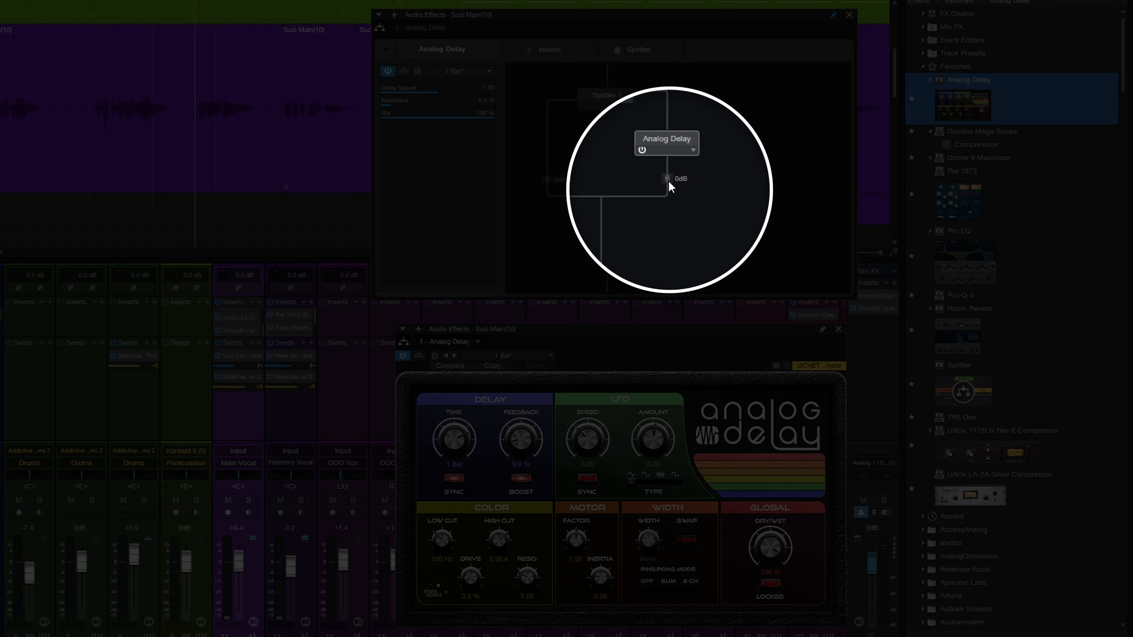
Lower the Splitter's delay branch level to -11.7 dB
left_click_drag(670, 179, 681, 262)
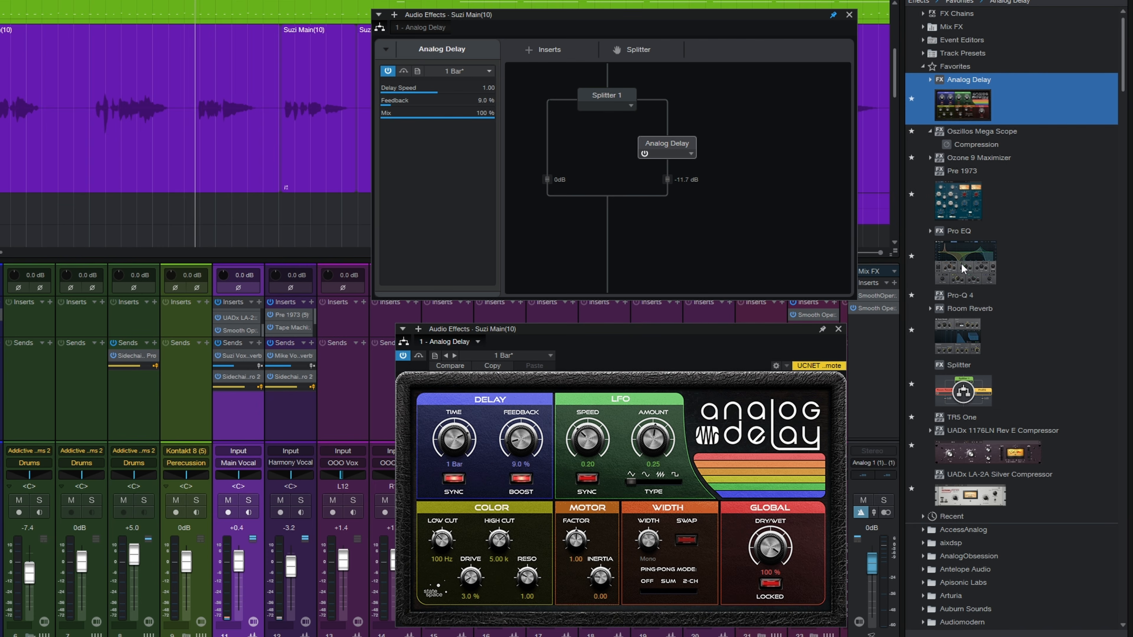
Insert Pro EQ above the Analog Delay in the delay branch, load its 1 Telephone preset and close the EQ
left_click_drag(962, 262, 674, 120)
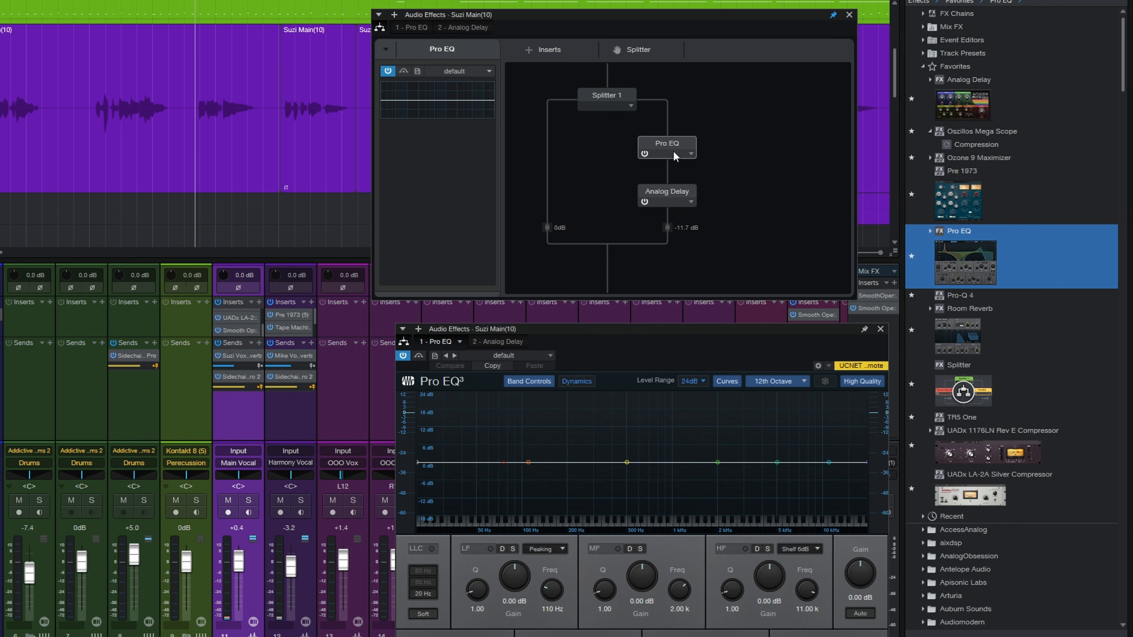
left_click(519, 355)
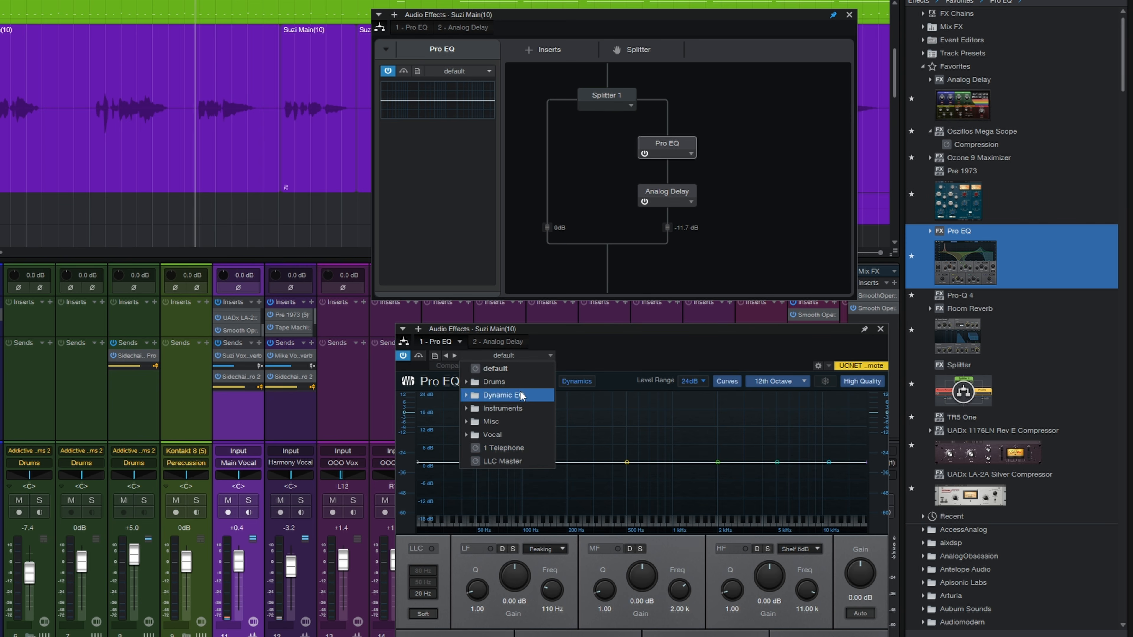
left_click(517, 447)
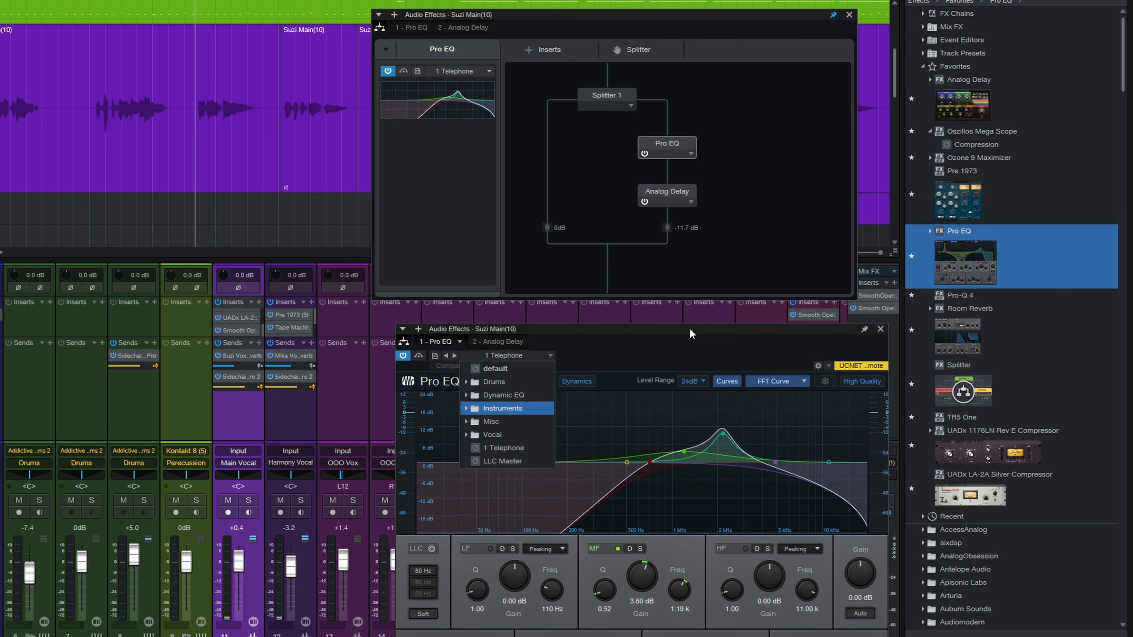
left_click(670, 356)
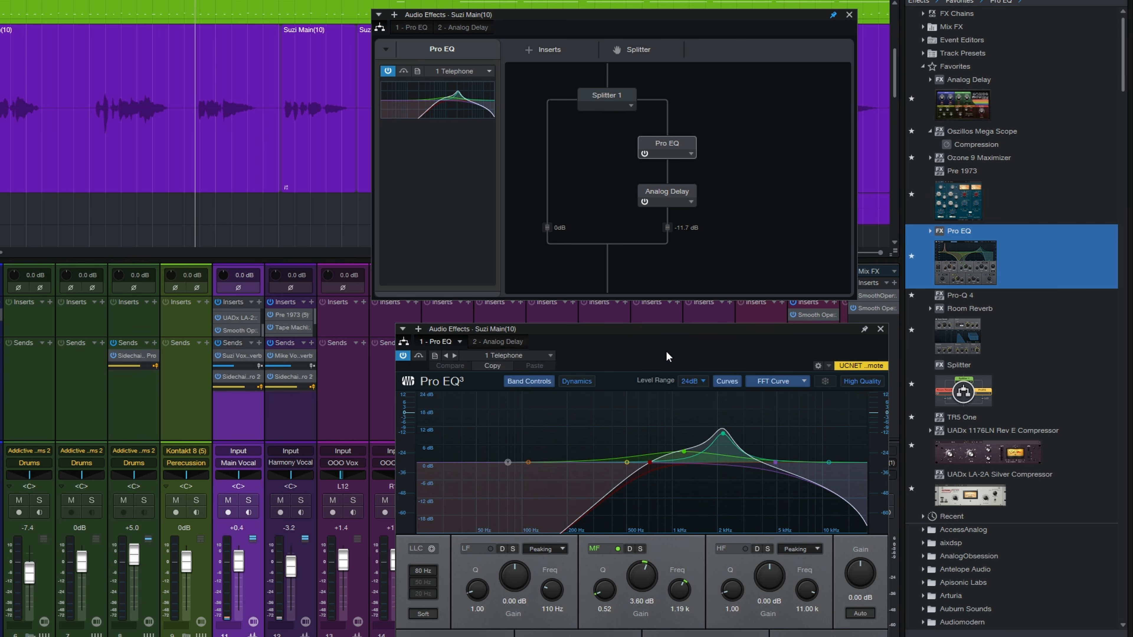
left_click(880, 329)
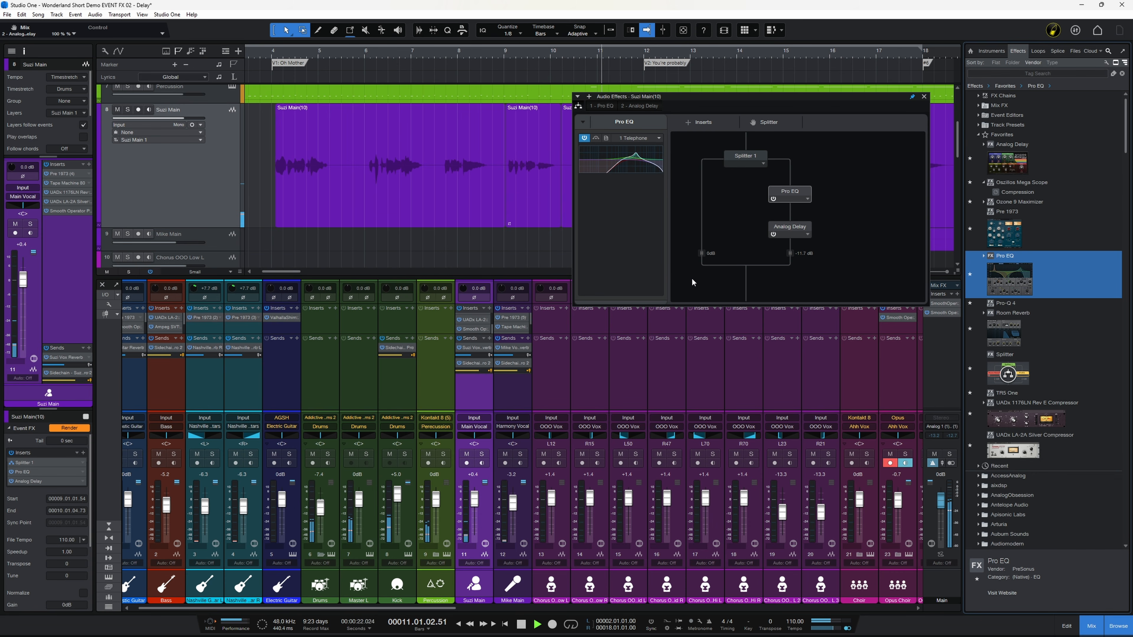
Play back the Suzi Main vocal from different positions to audition its event effects
key("space")
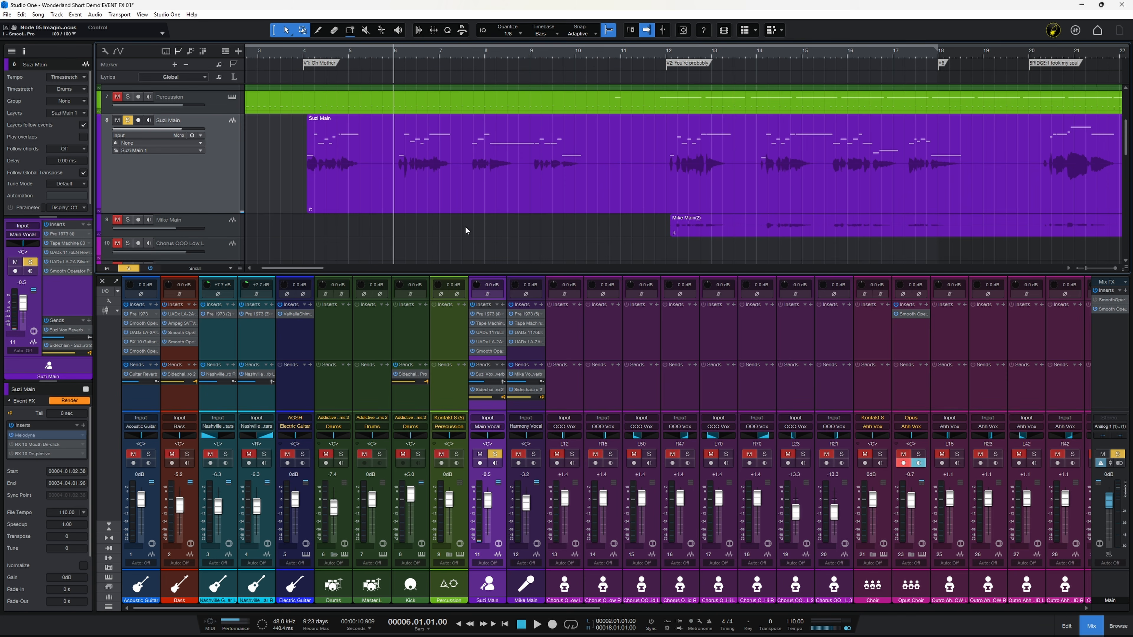
key("space")
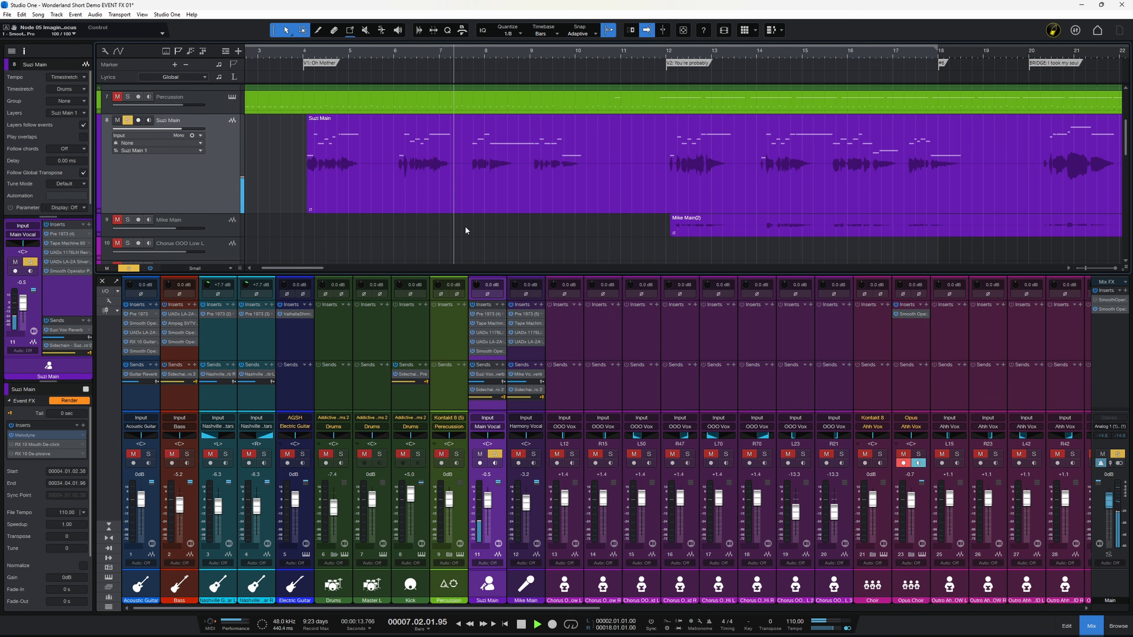
key("space")
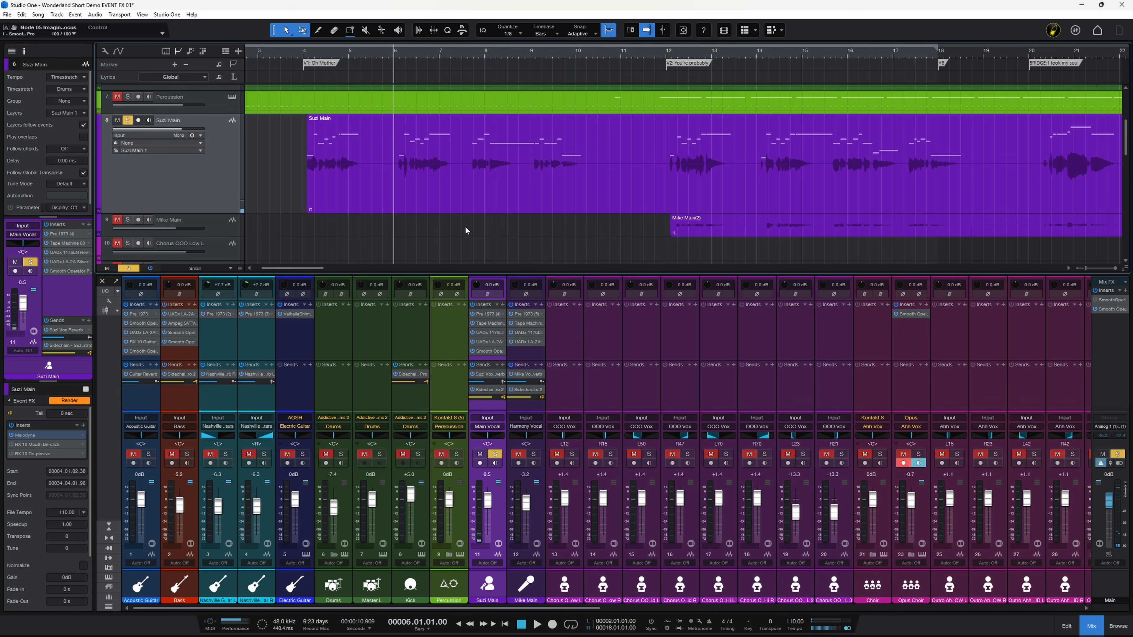
key("space")
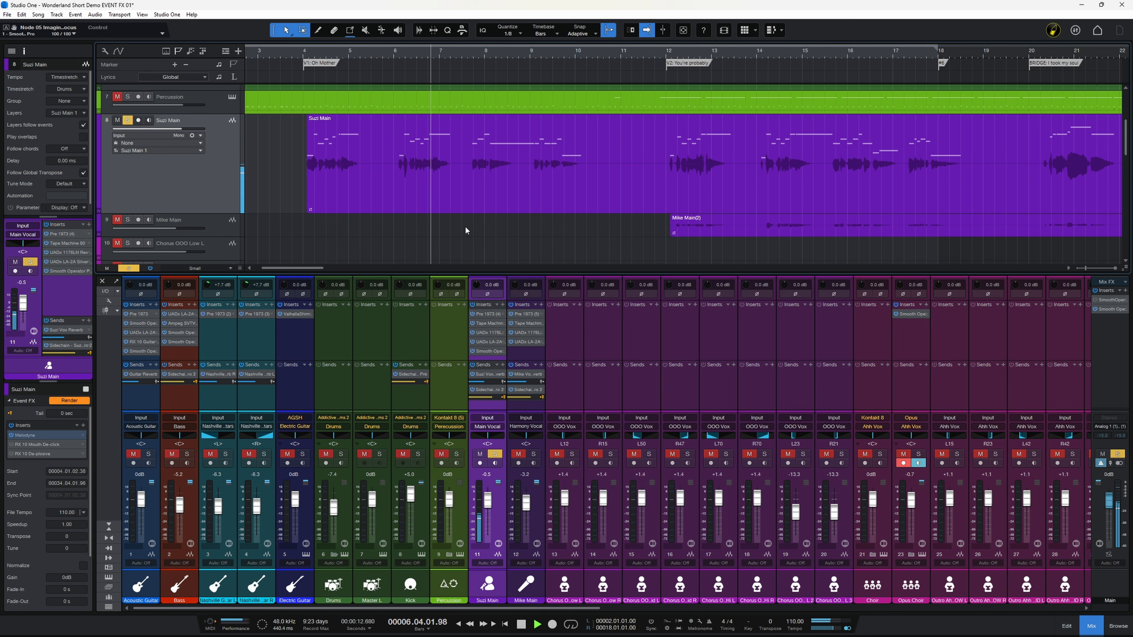
key("space")
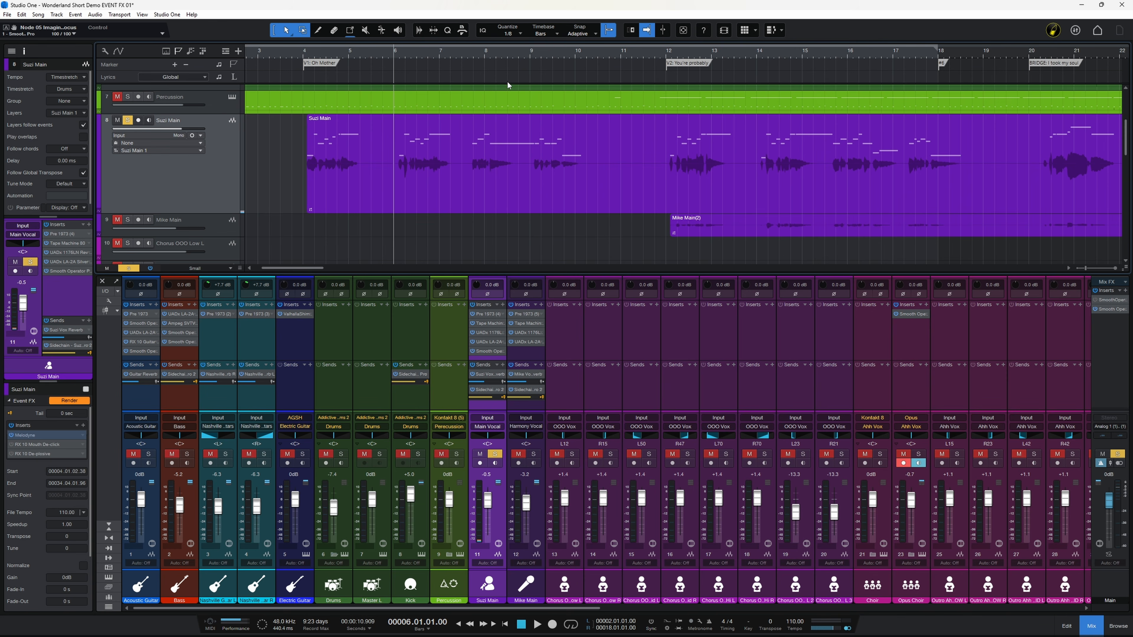
left_click(531, 52)
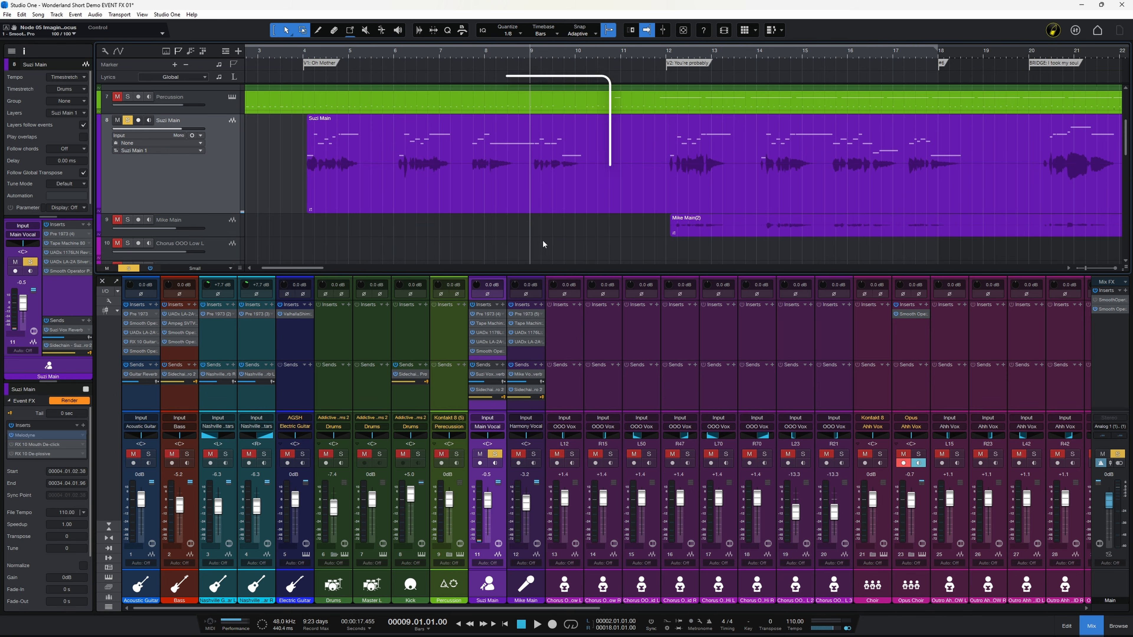
key("space")
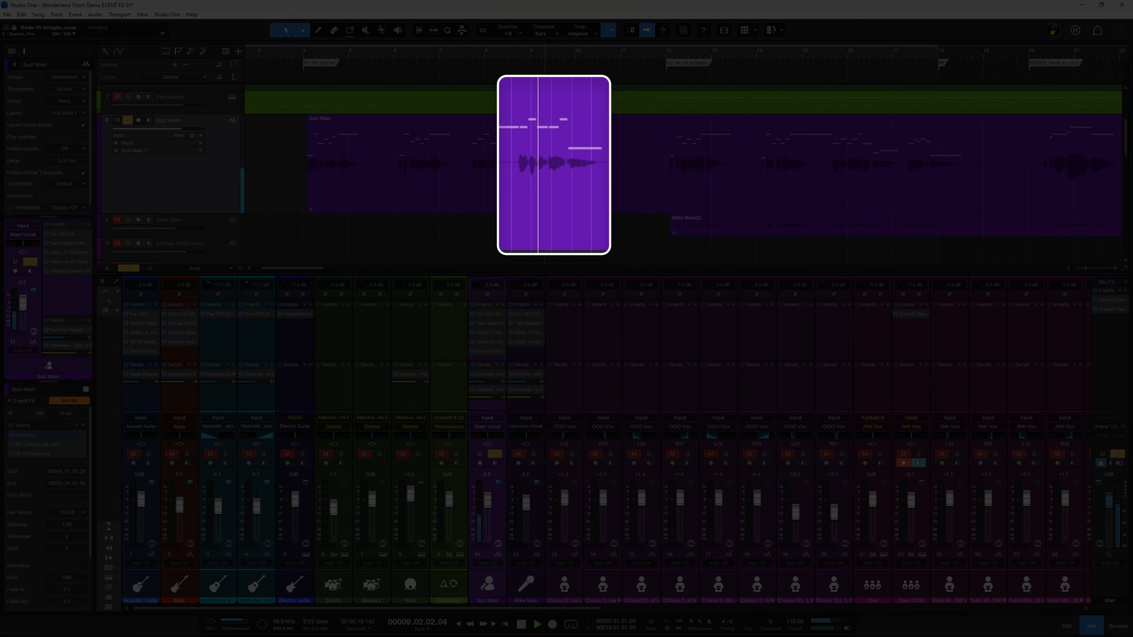
key("space")
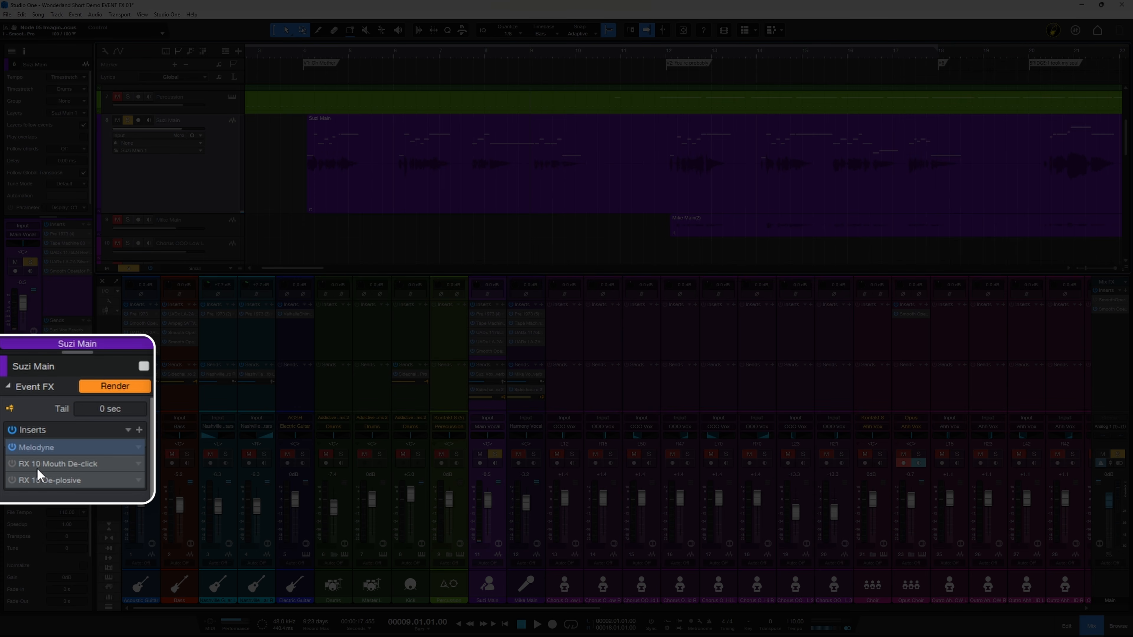
Enable the event's RX 10 Mouth De-click insert, open it and audition the vocal before closing it
left_click(13, 464)
left_click(60, 465)
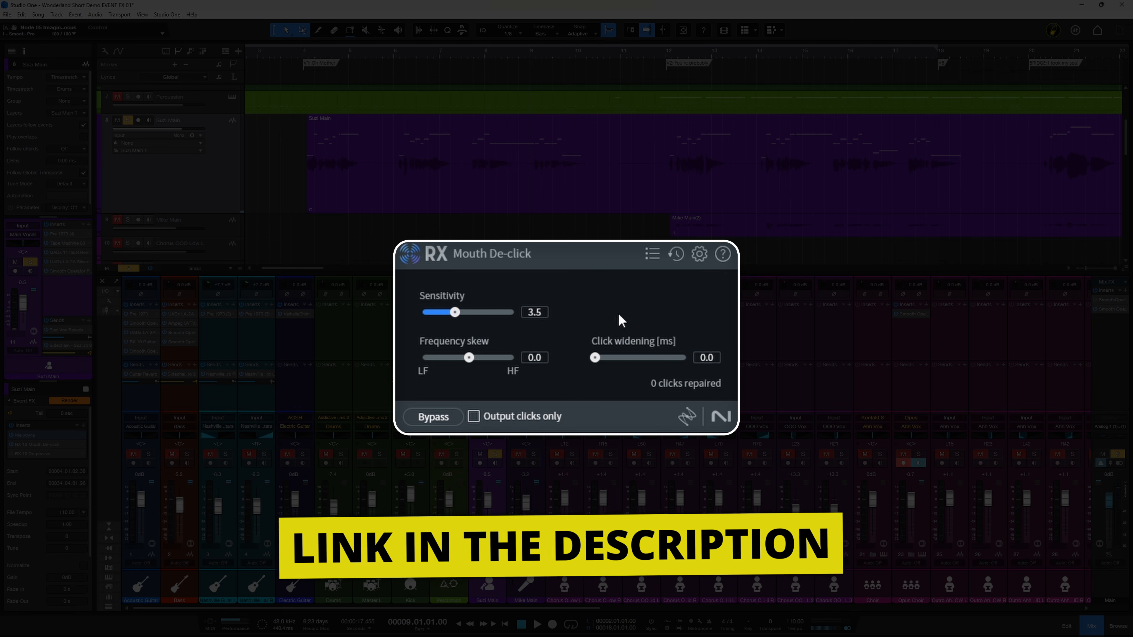
left_click(395, 52)
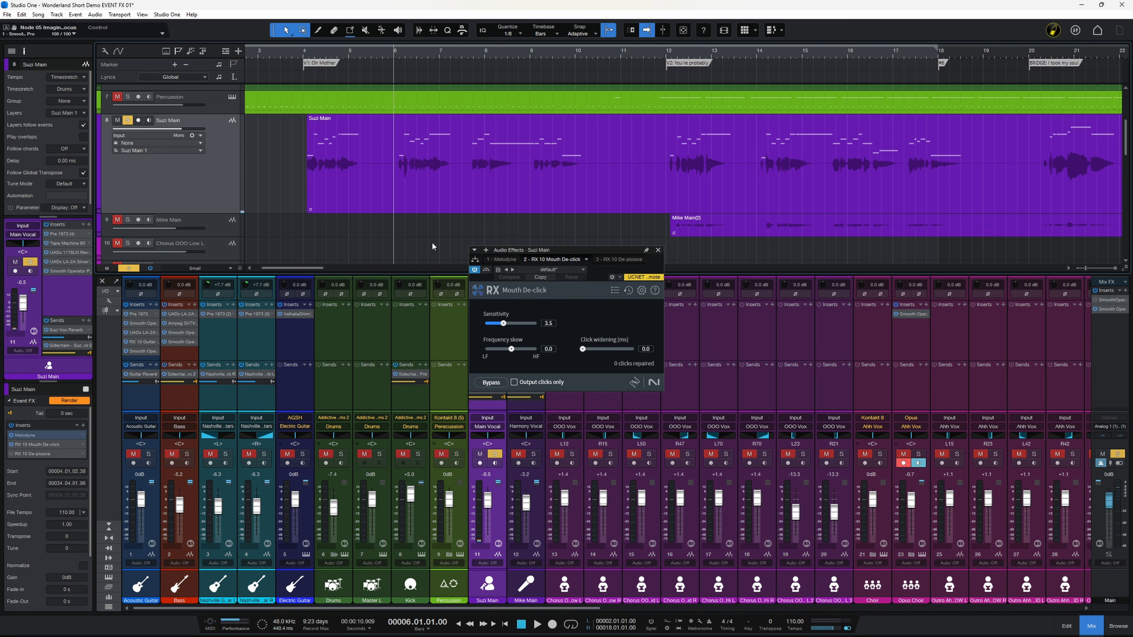
key("space")
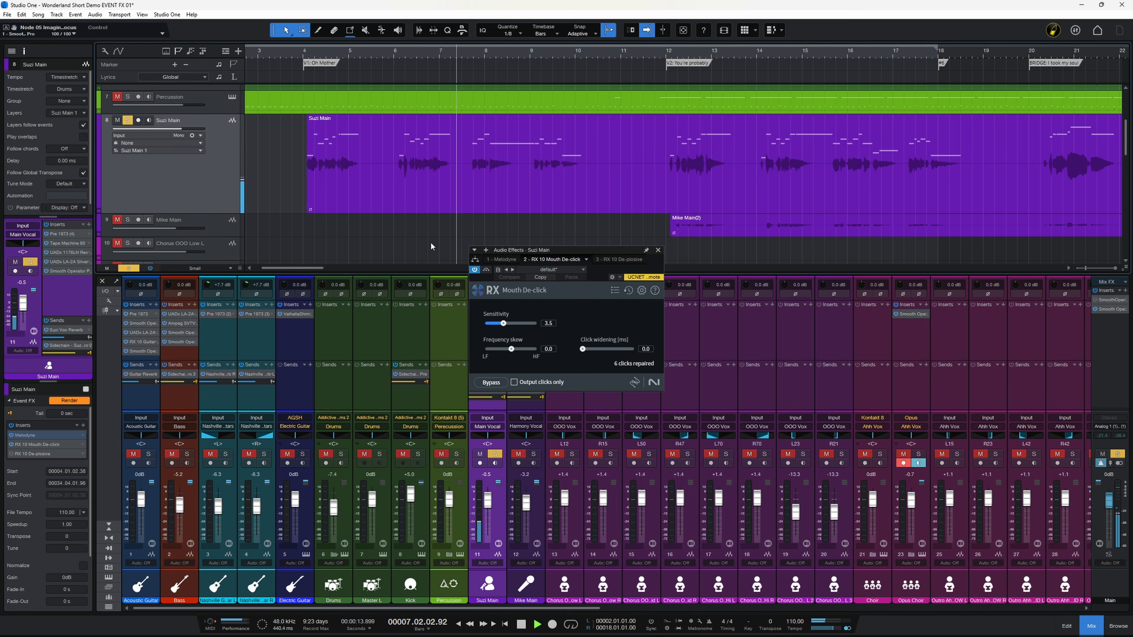
key("space")
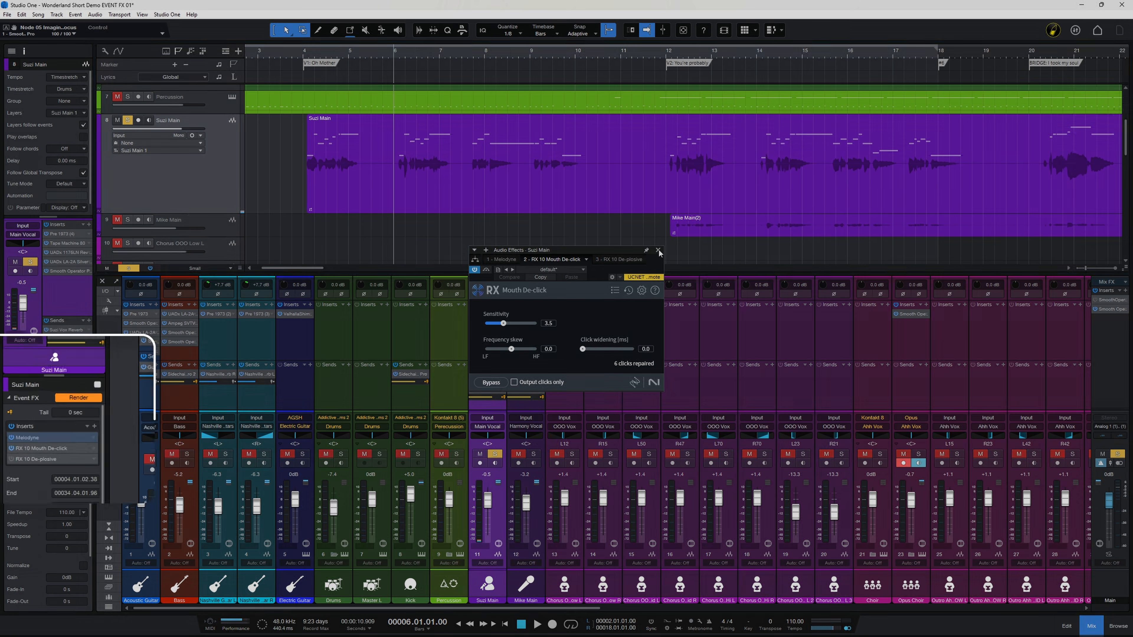
left_click(658, 250)
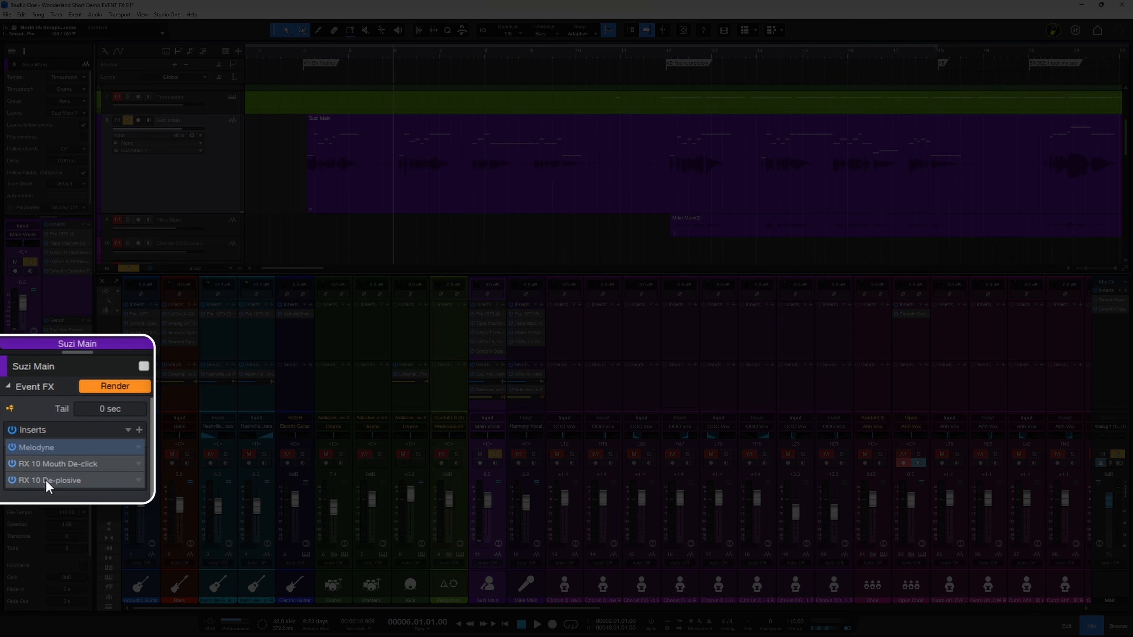
Open the event's RX 10 De-plosive insert and audition the vocal with it, then close it
double_click(43, 454)
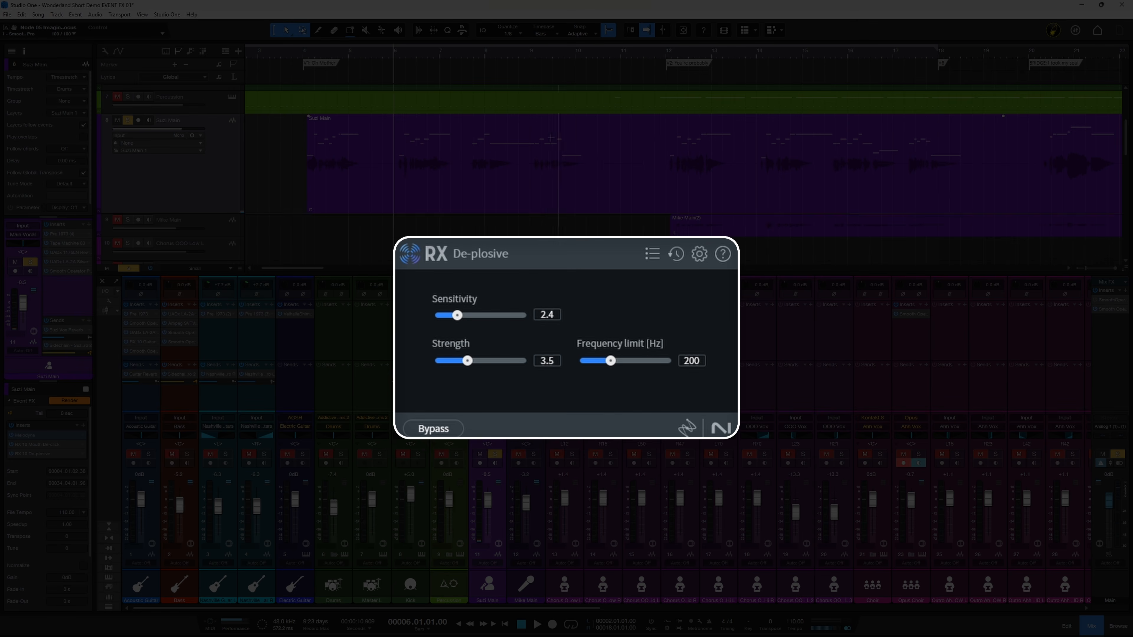
left_click(529, 53)
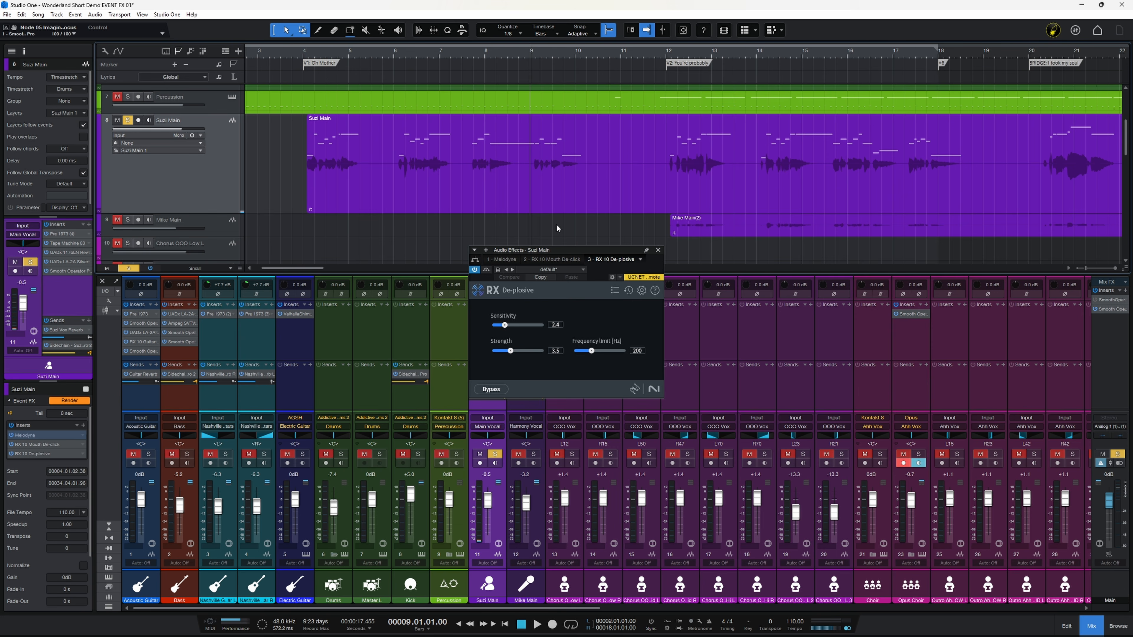
key("space")
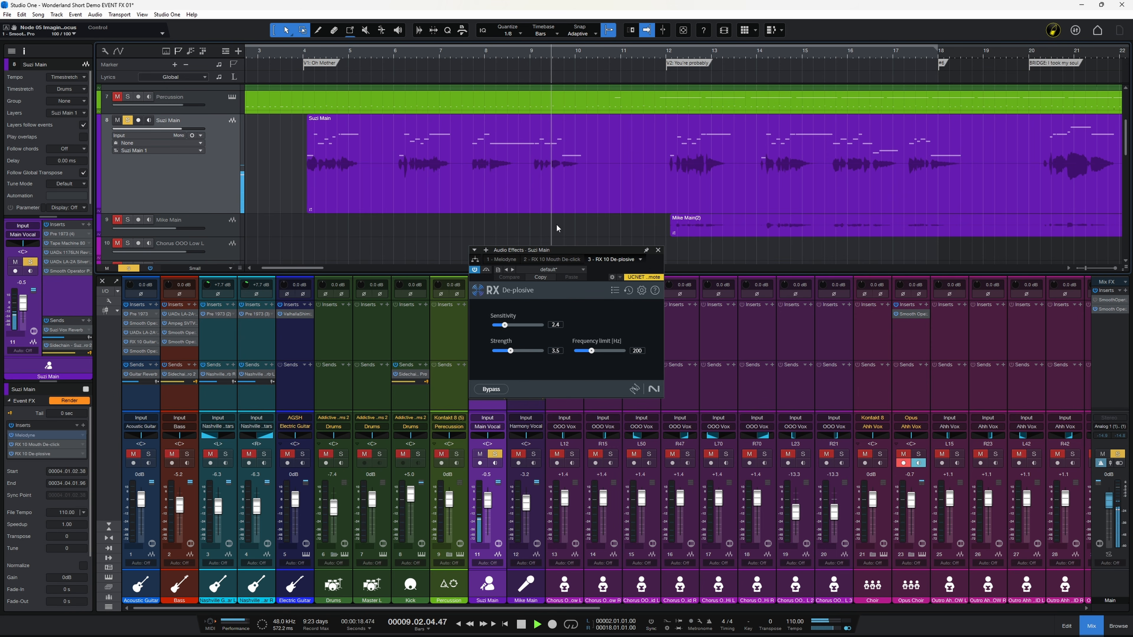
key("space")
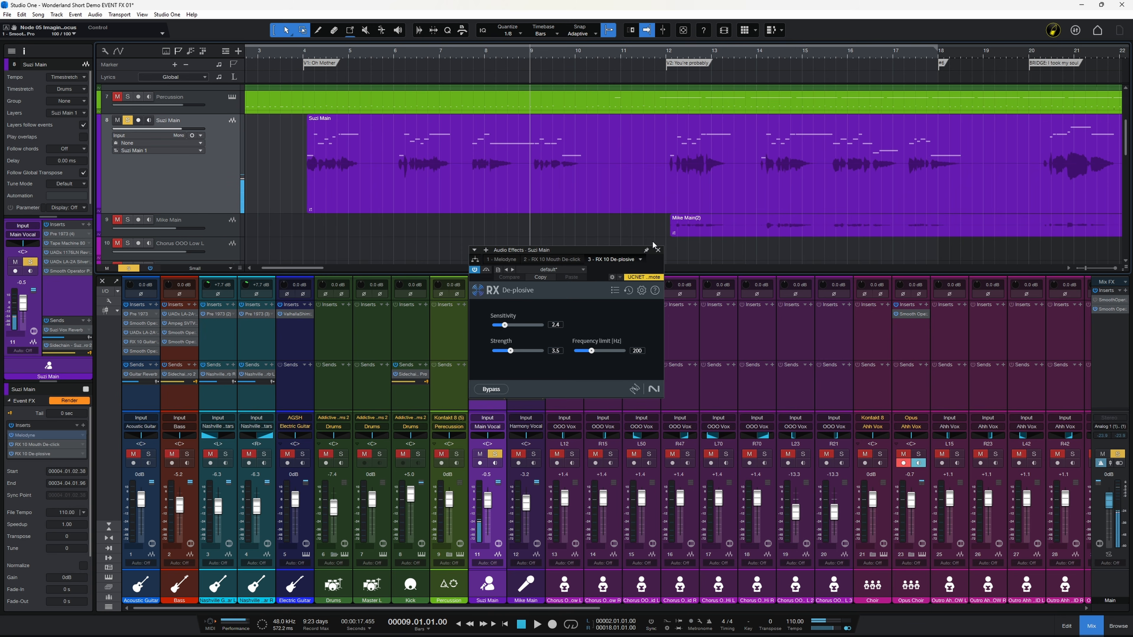
left_click(658, 250)
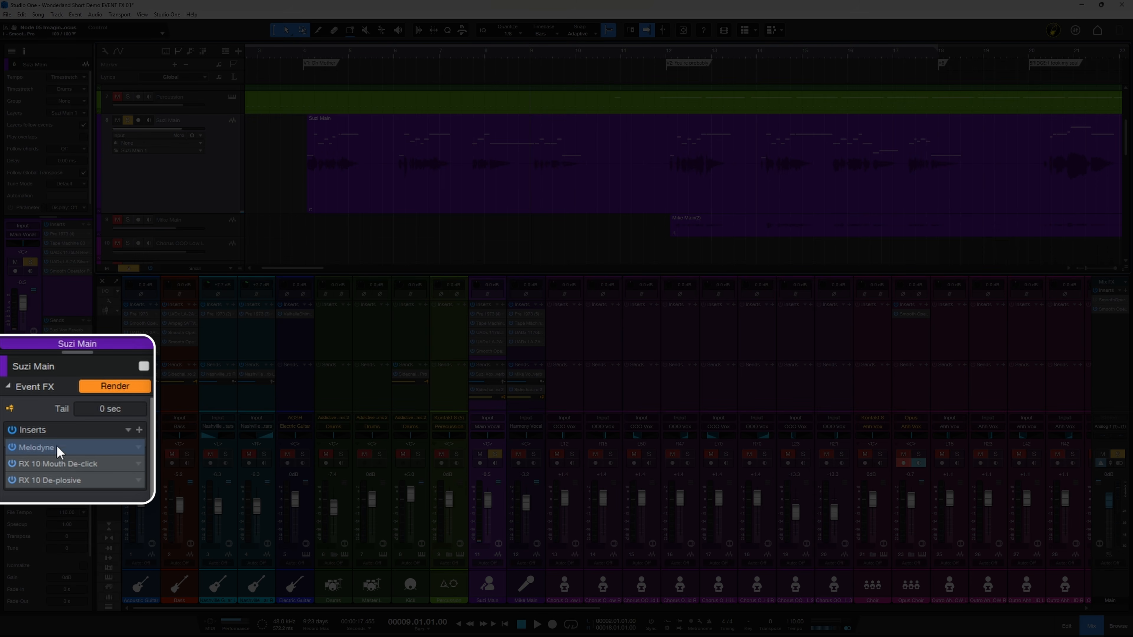
Render the Suzi Main event's effects and play back the rendered event
left_click(111, 386)
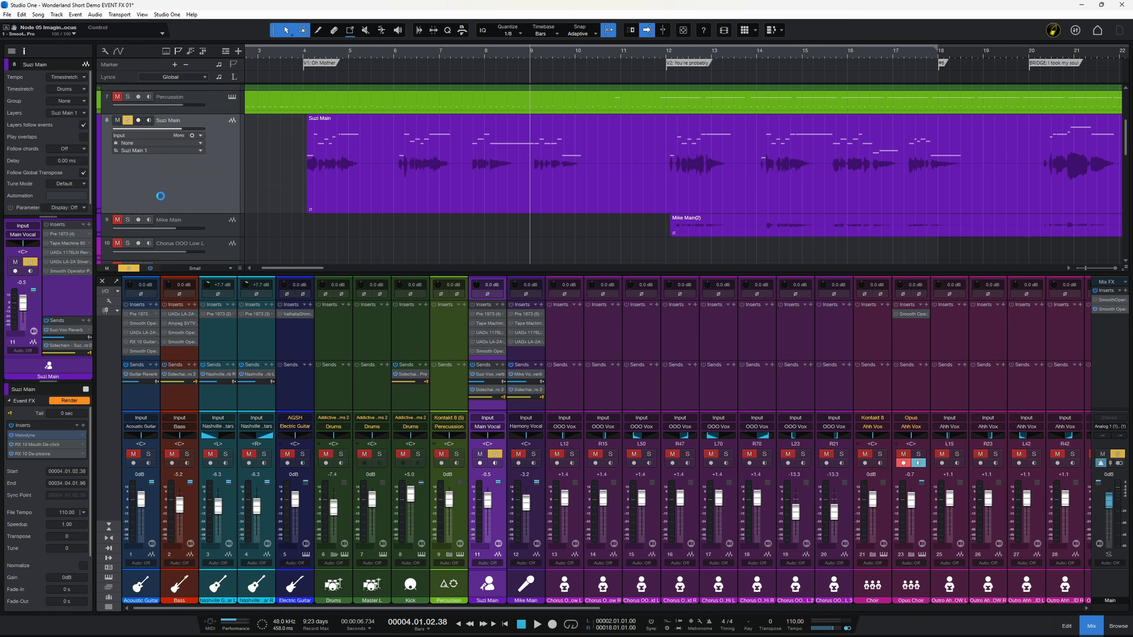
left_click(444, 242)
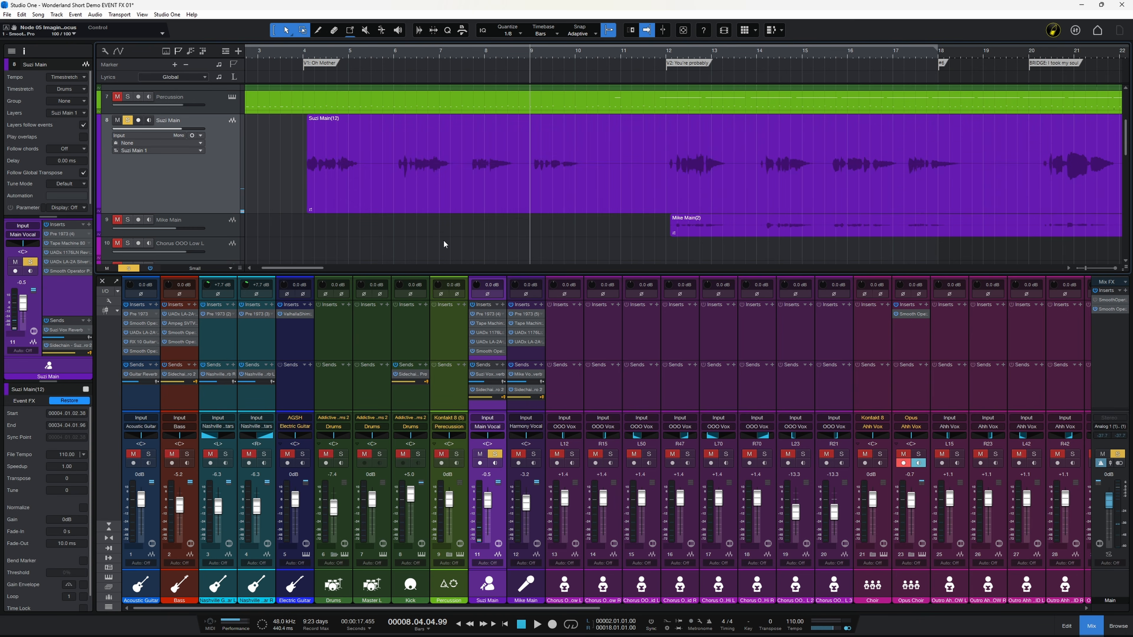
left_click(303, 54)
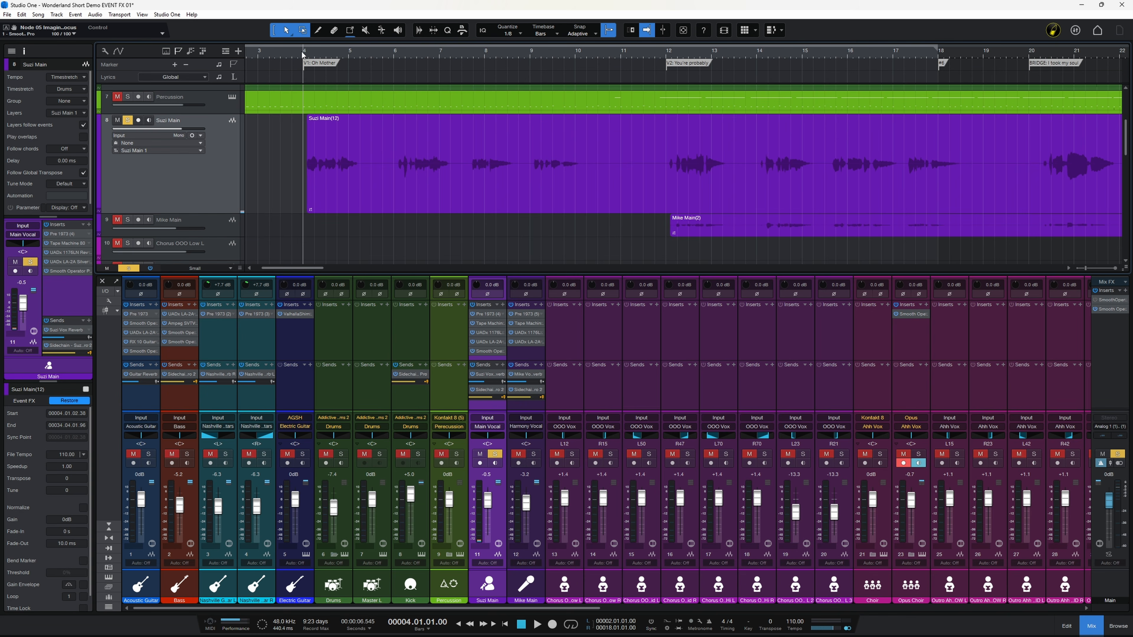
key("space")
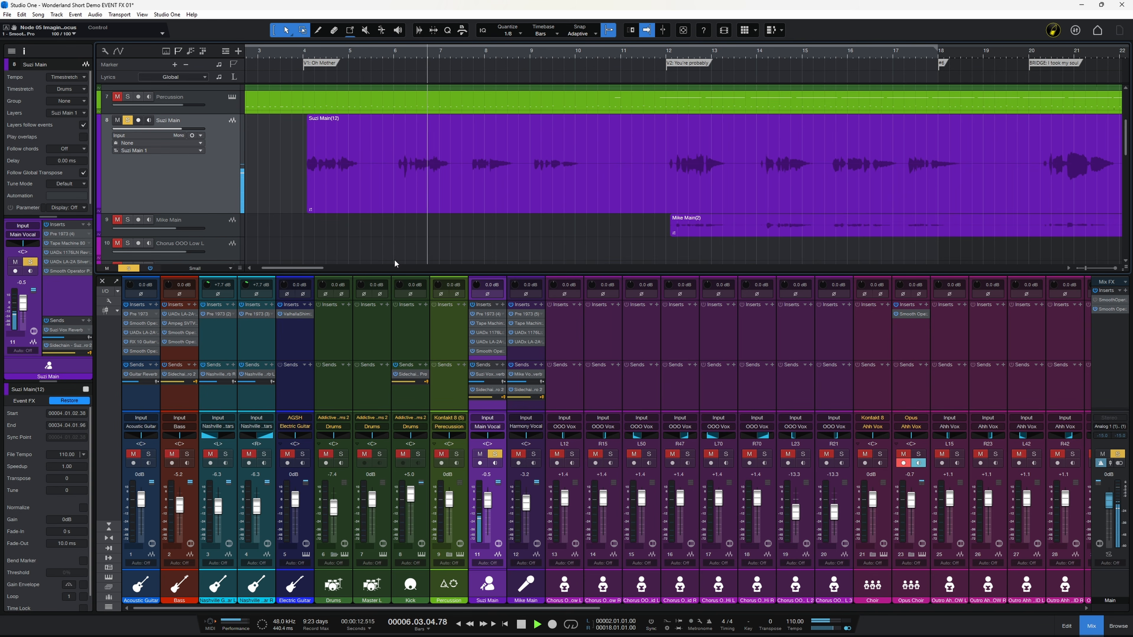
key("space")
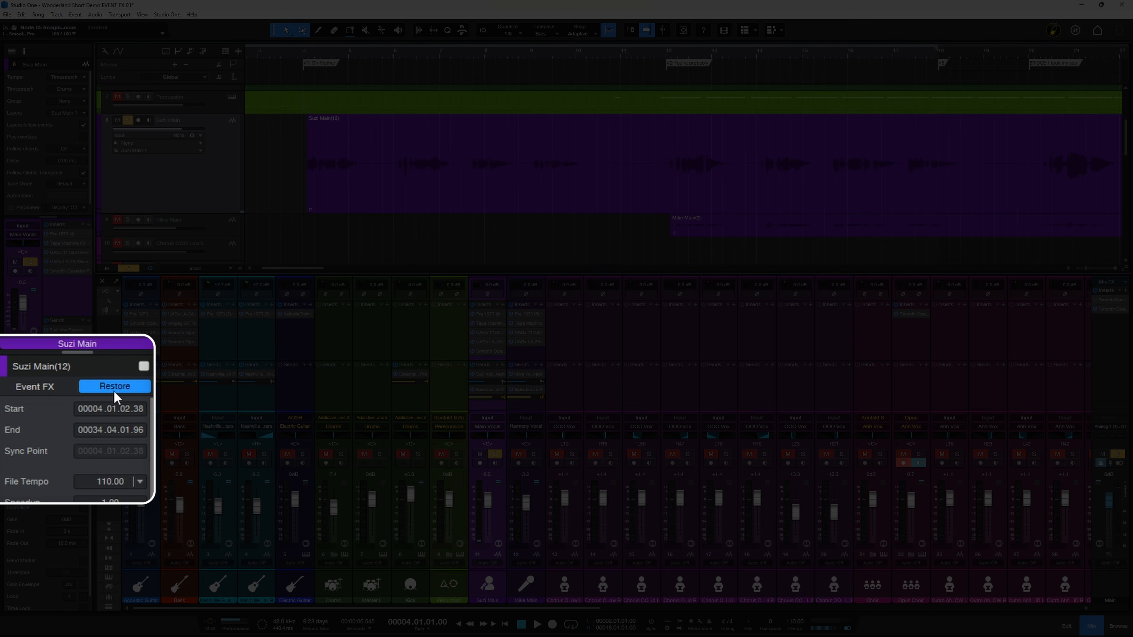
Restore the event's unrendered effects and render them again
left_click(113, 386)
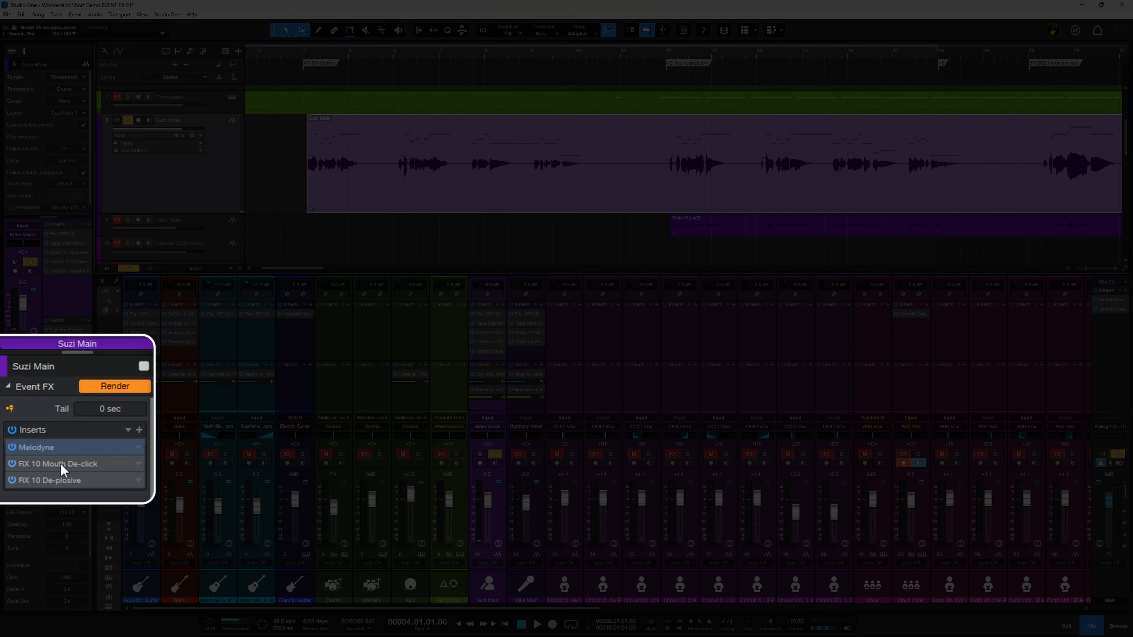
left_click(117, 388)
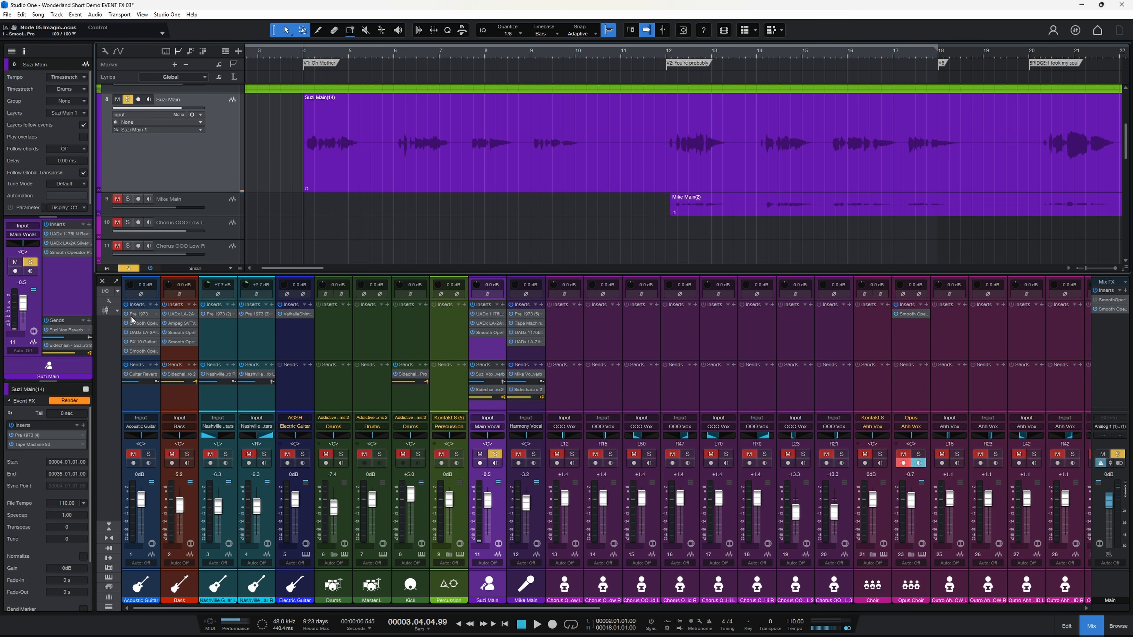
Open the event's Pre 1973 and Tape Machine 80 inserts to inspect them
double_click(38, 435)
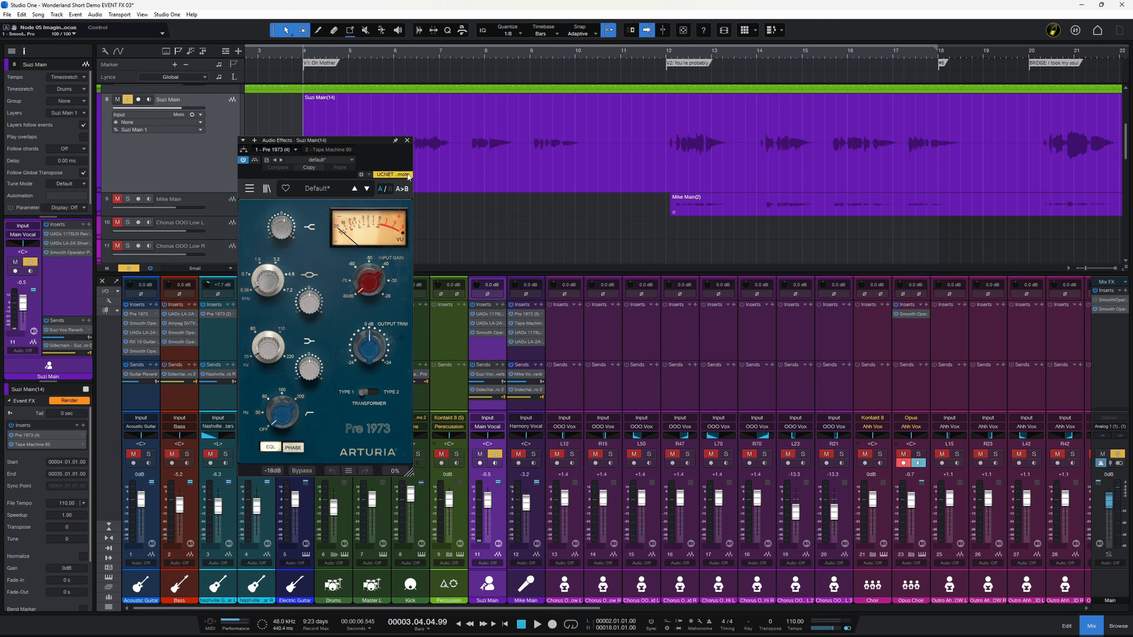
left_click(407, 141)
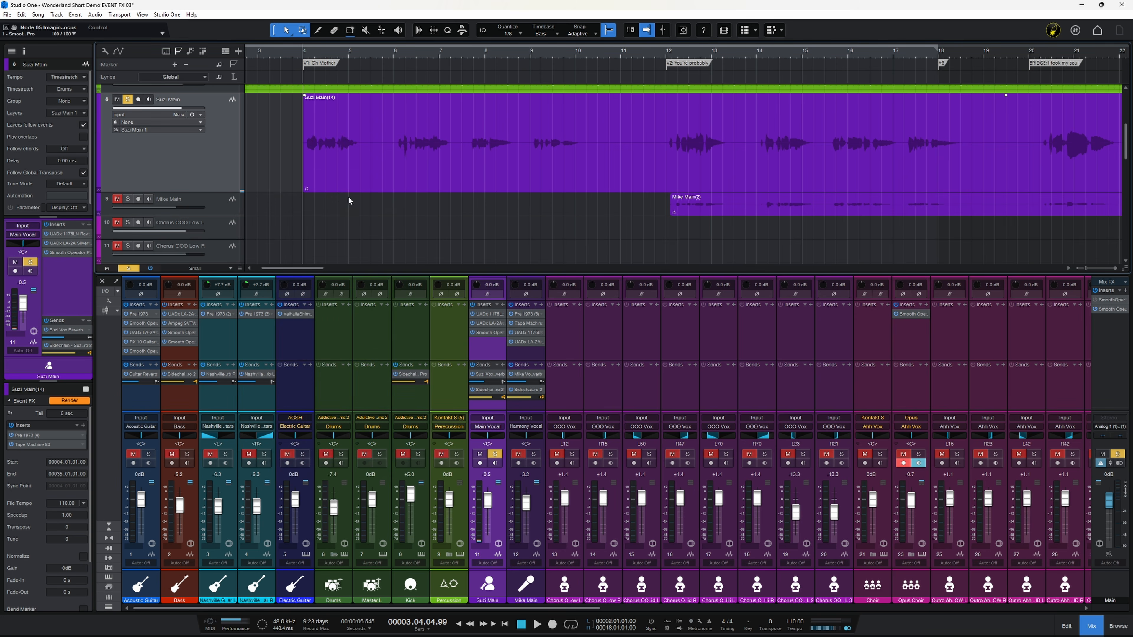
double_click(28, 446)
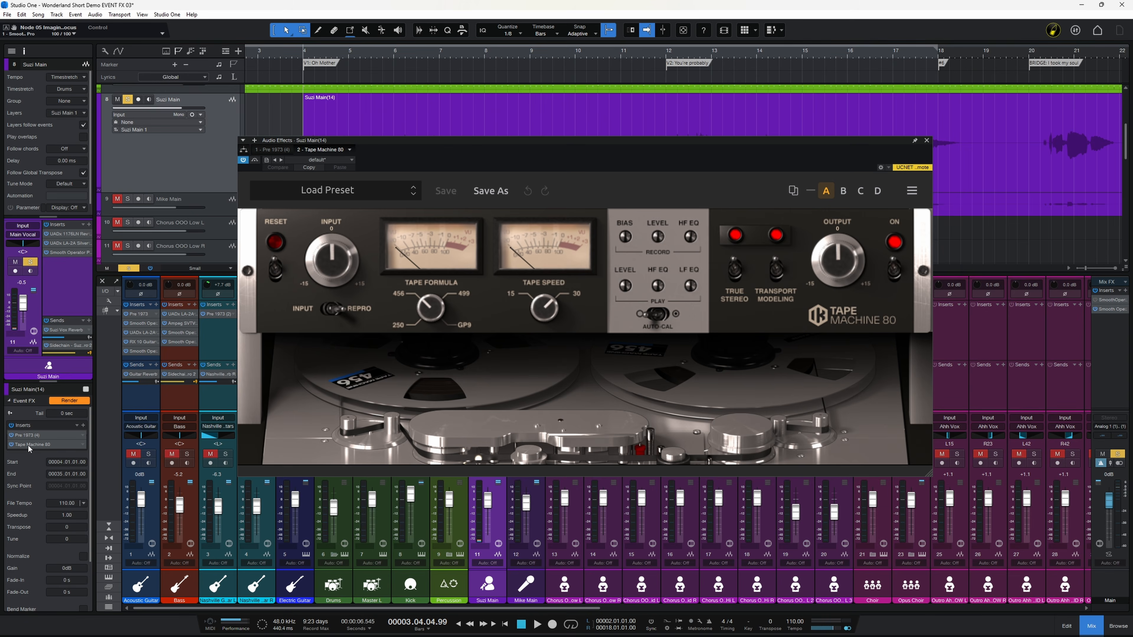